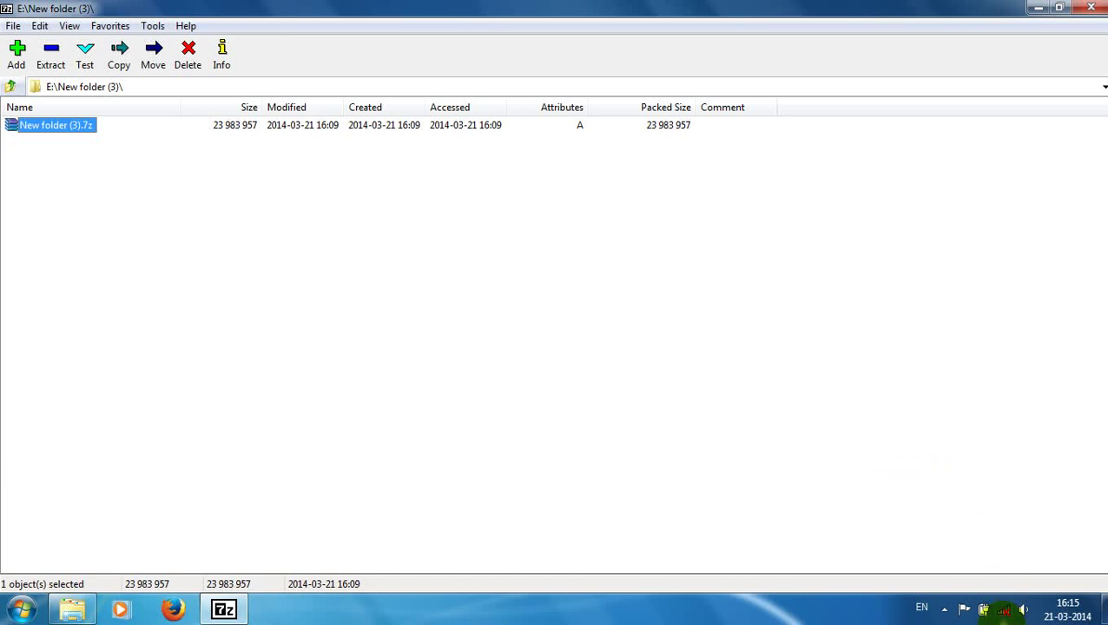
# Select New folder (3).7z and bring up its Extract dialog targeting E:\New folder (3)\New folder (3)\
pyautogui.click(945, 609)
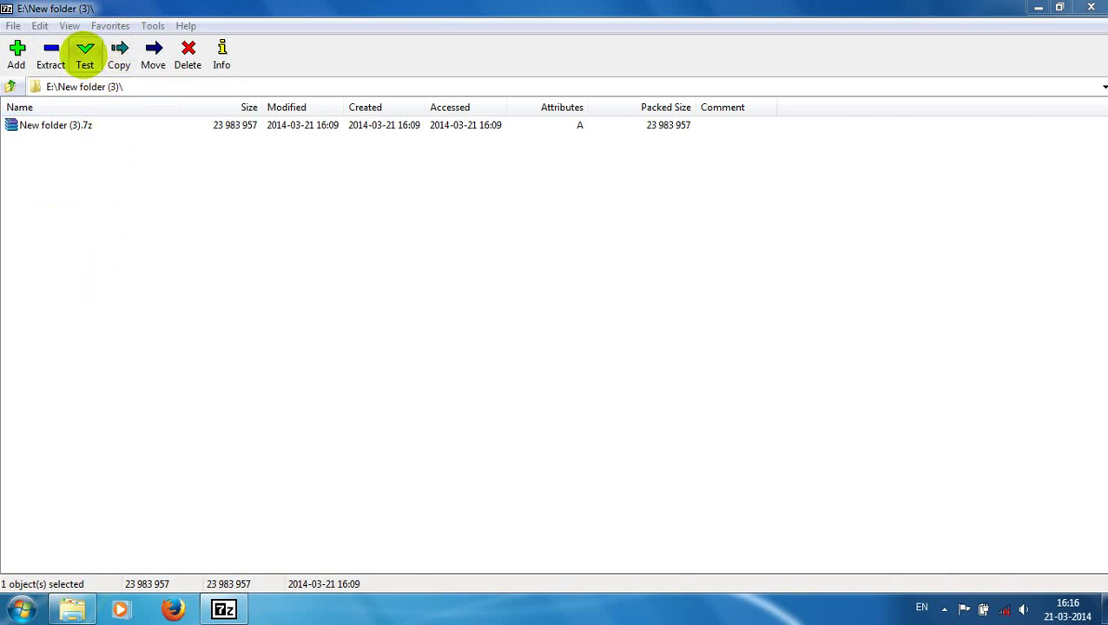
pyautogui.click(679, 352)
pyautogui.press('Num_Lock')
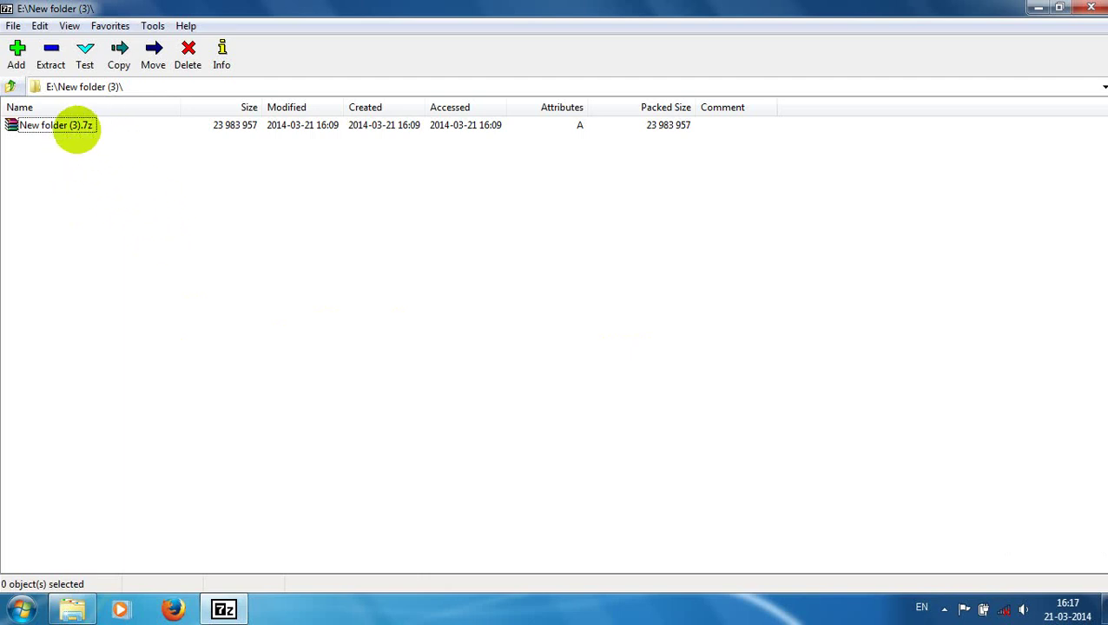
pyautogui.click(74, 125)
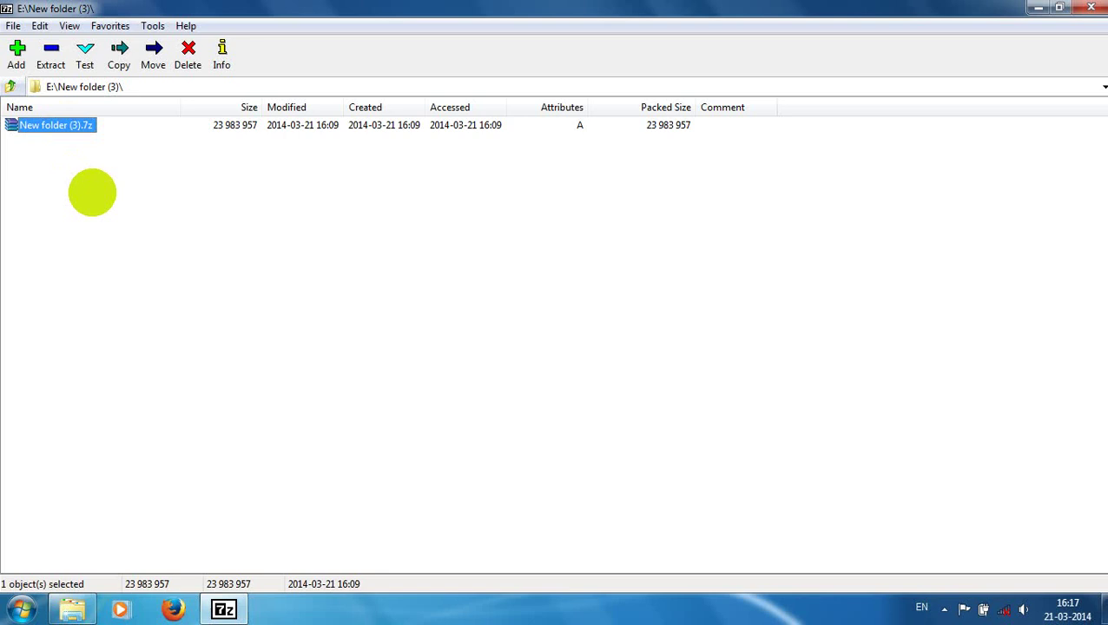
pyautogui.click(125, 258)
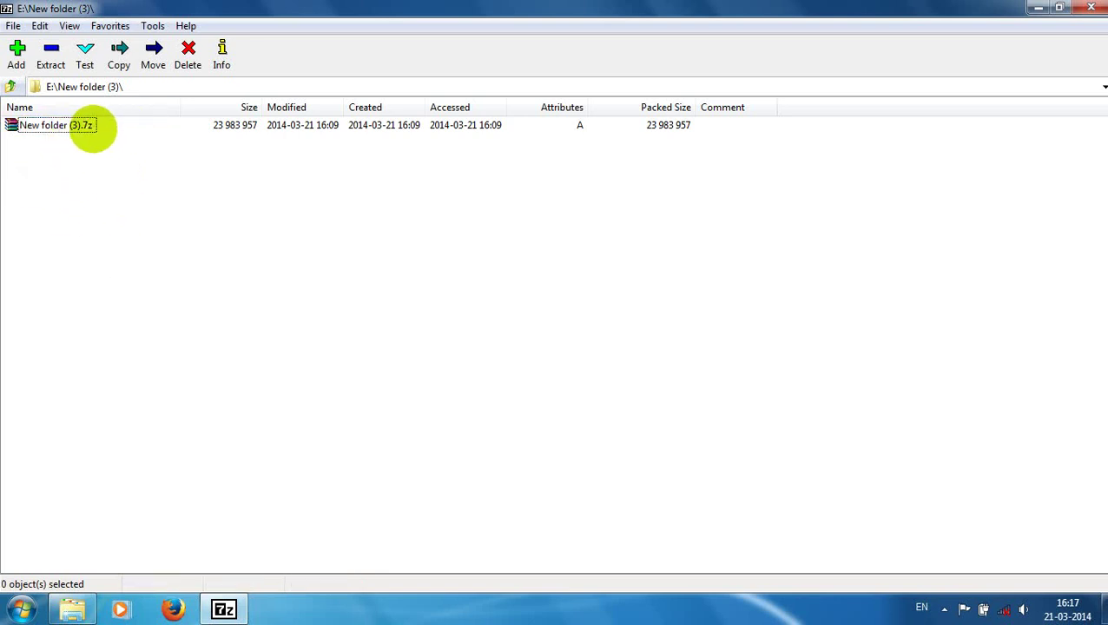
pyautogui.click(74, 127)
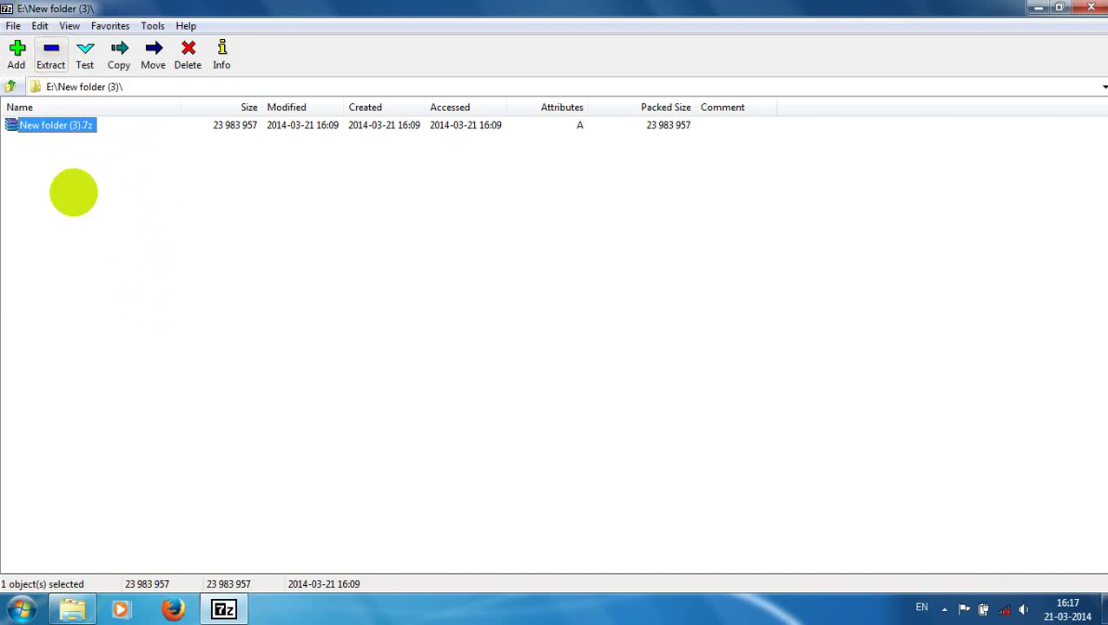
pyautogui.click(73, 190)
pyautogui.click(58, 127)
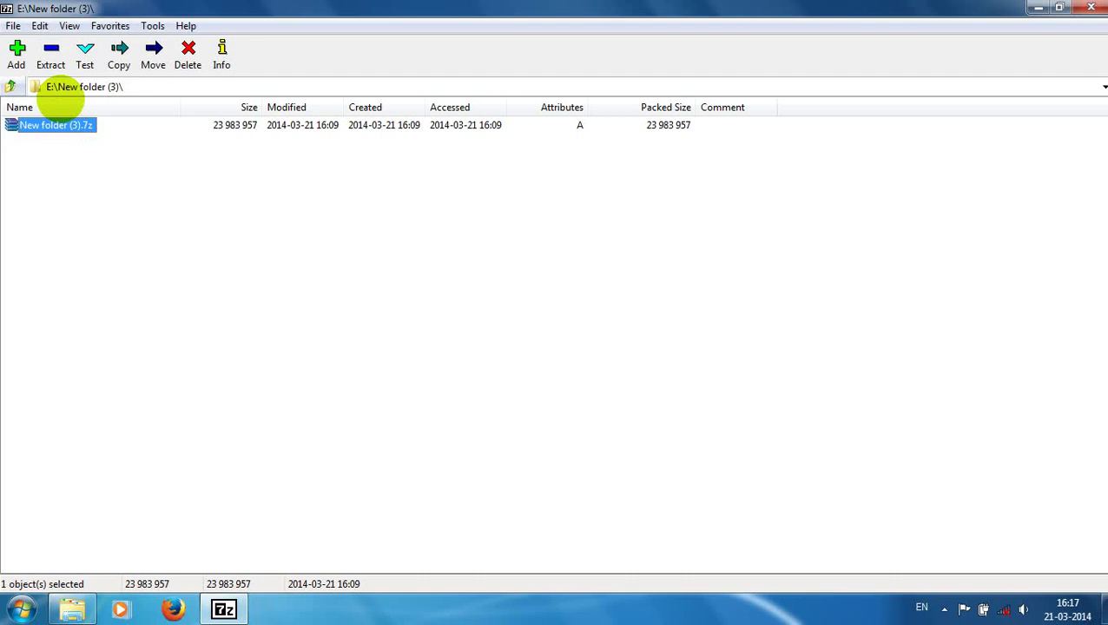
pyautogui.click(51, 50)
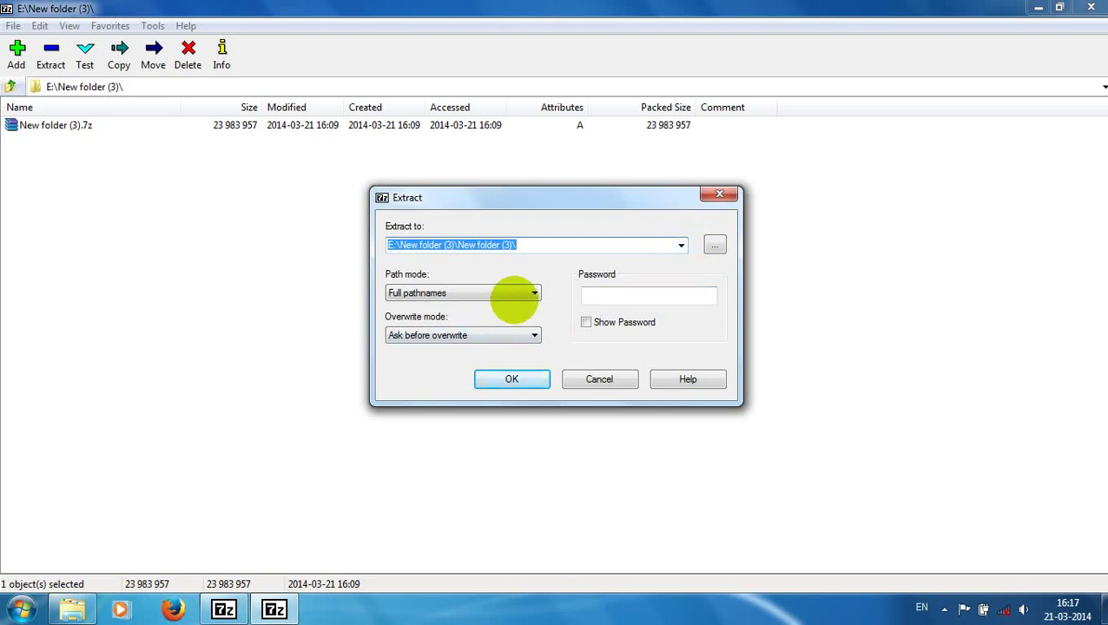
# In the Extract dialog, keep Full pathnames and Ask before overwrite as the path and overwrite modes
pyautogui.click(518, 294)
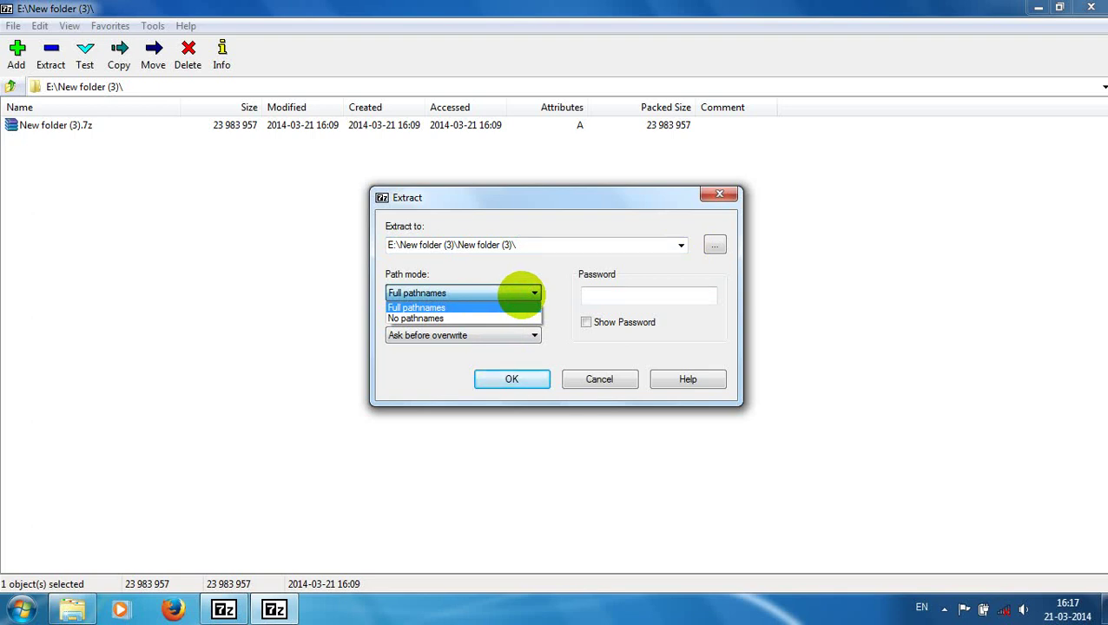
pyautogui.click(539, 266)
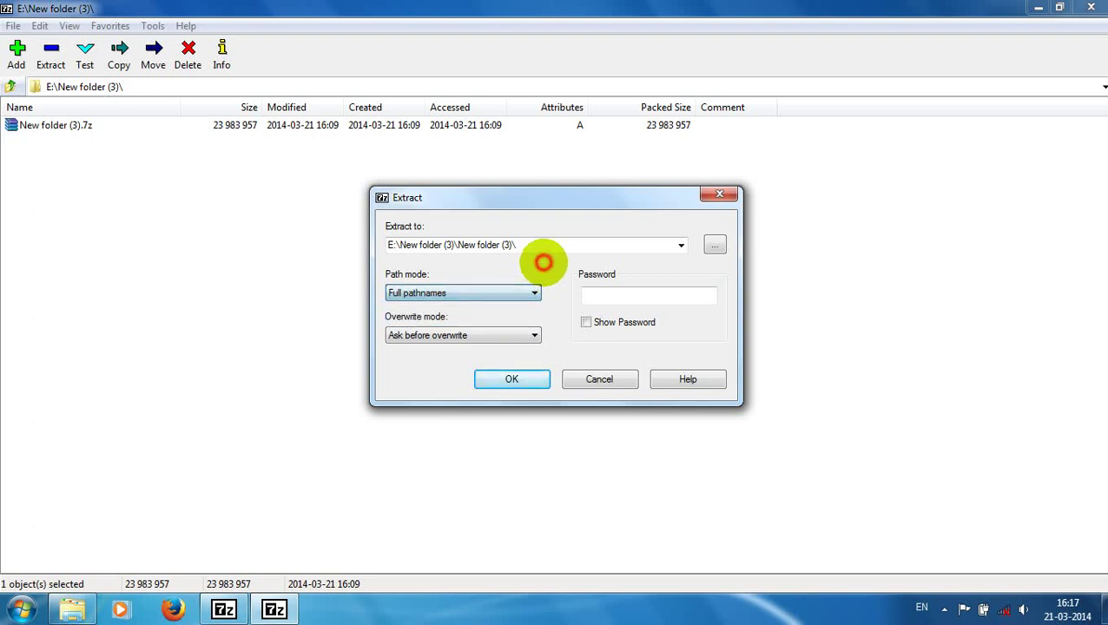
pyautogui.click(599, 295)
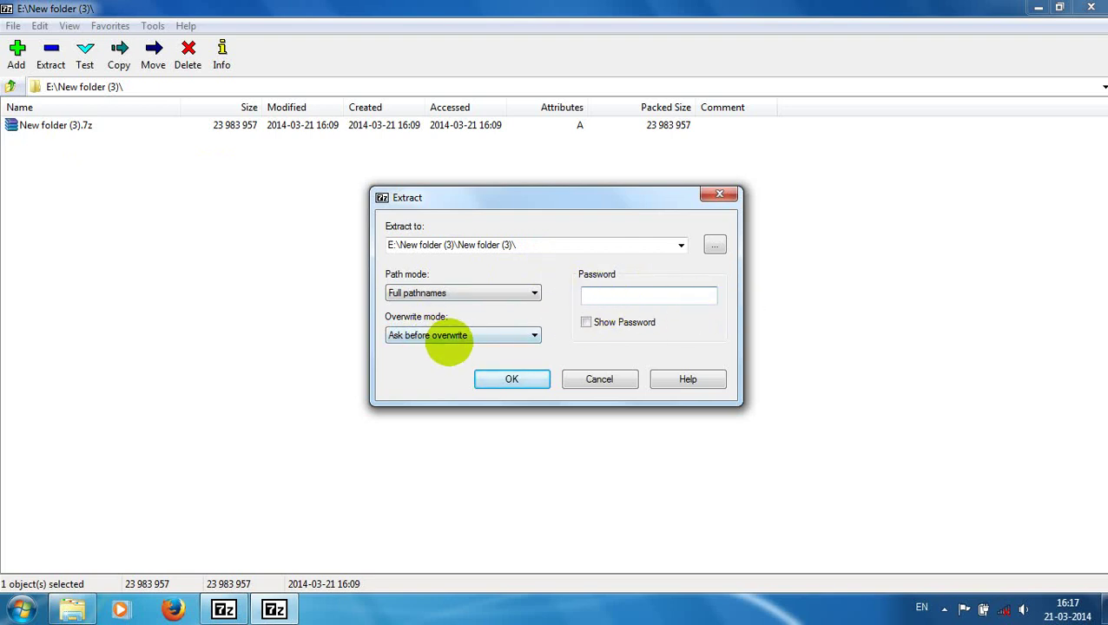
pyautogui.click(465, 336)
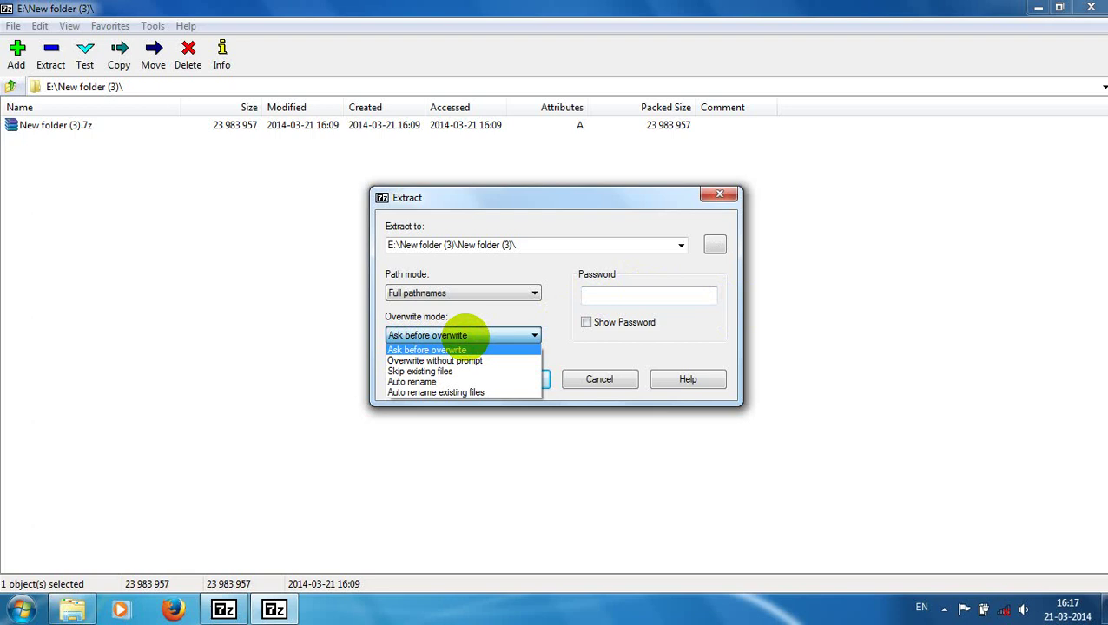
pyautogui.click(465, 336)
pyautogui.click(458, 337)
pyautogui.click(474, 349)
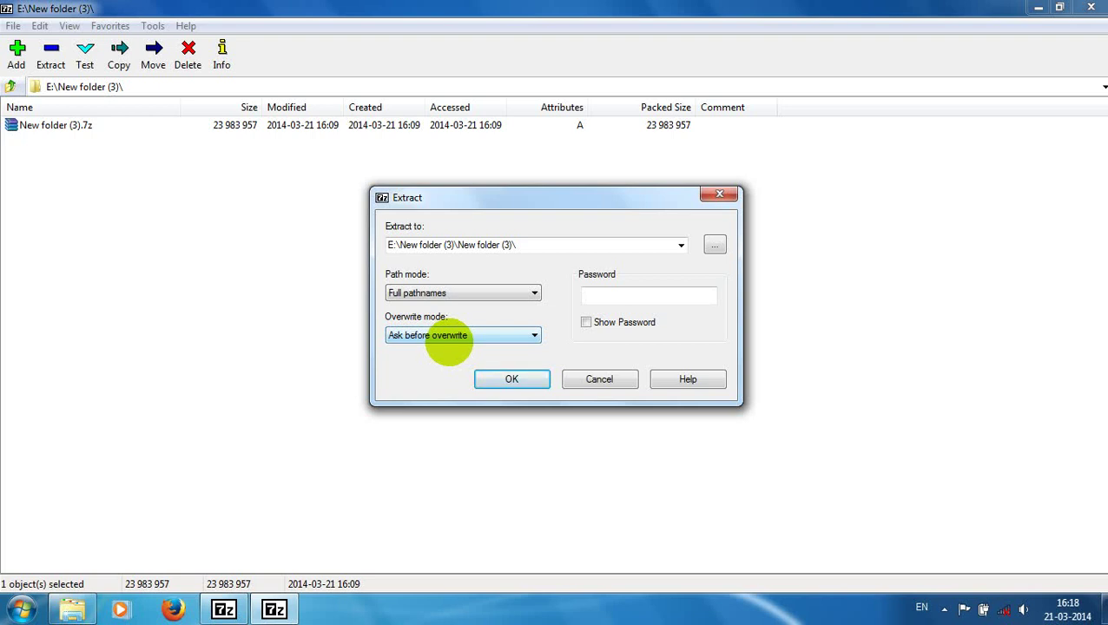
pyautogui.click(449, 339)
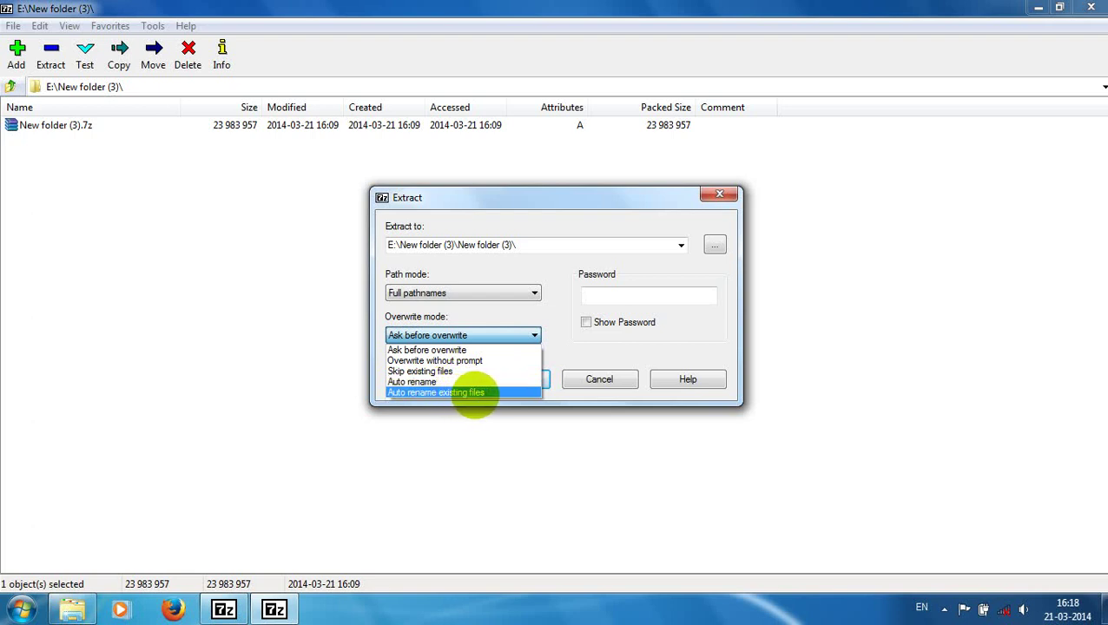
pyautogui.click(605, 397)
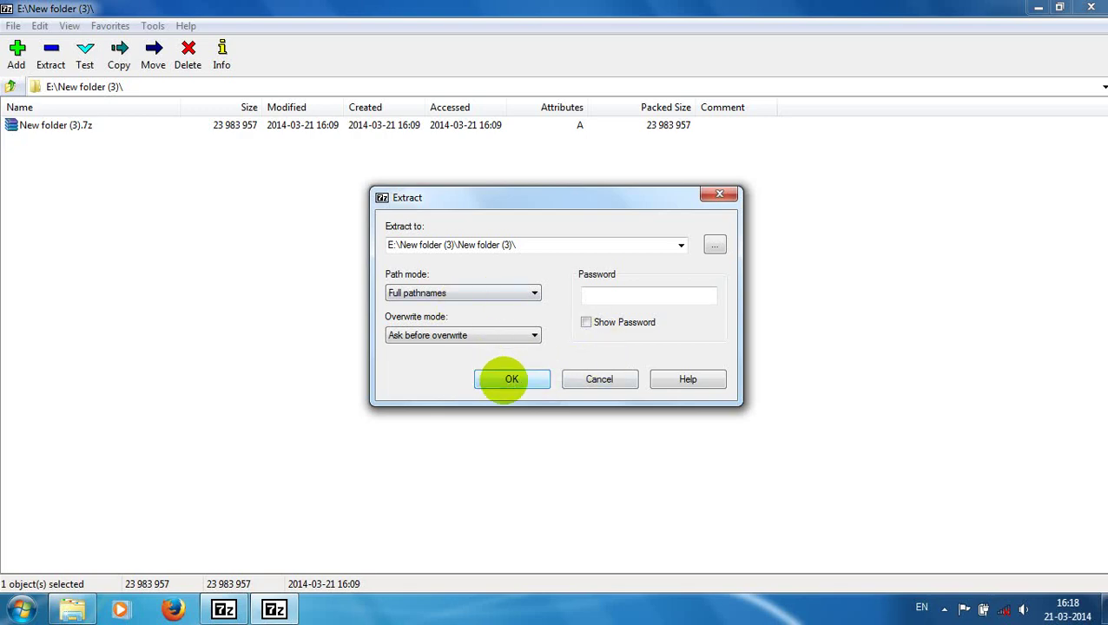
# Start the extraction and browse in Explorer to the extracted E:\New folder (3)\New folder (3) folder
pyautogui.click(512, 379)
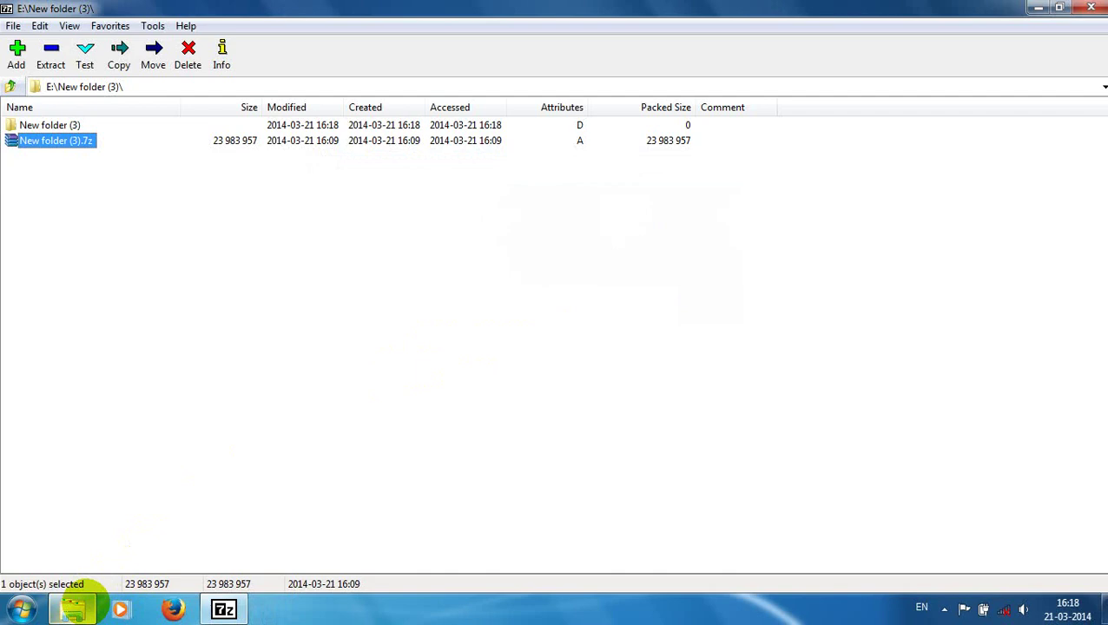
pyautogui.click(73, 608)
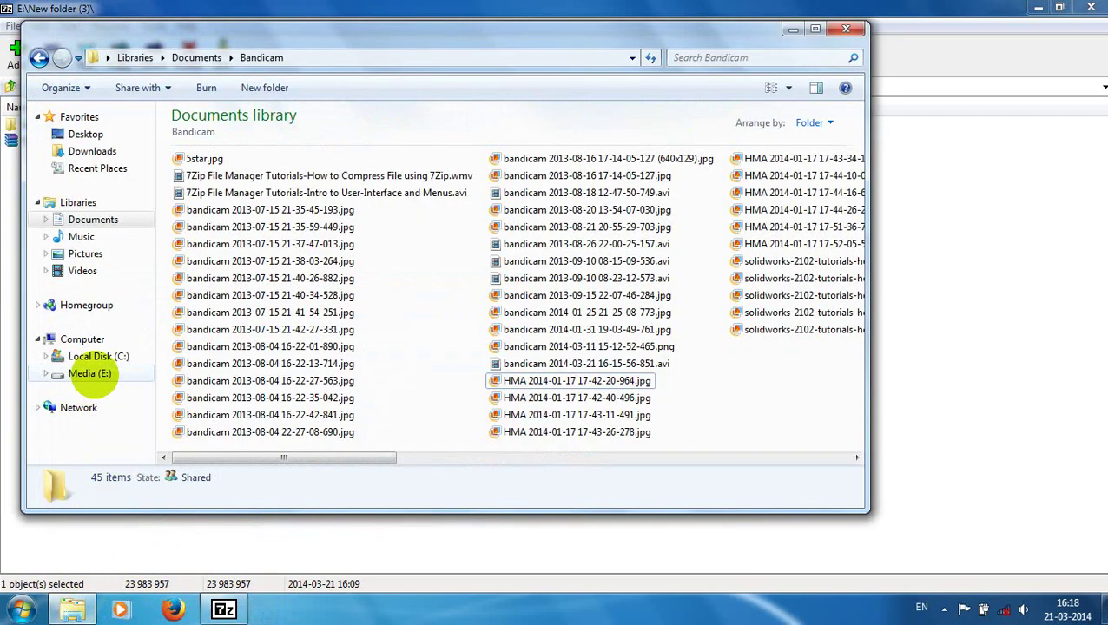
pyautogui.click(90, 374)
pyautogui.doubleClick(254, 299)
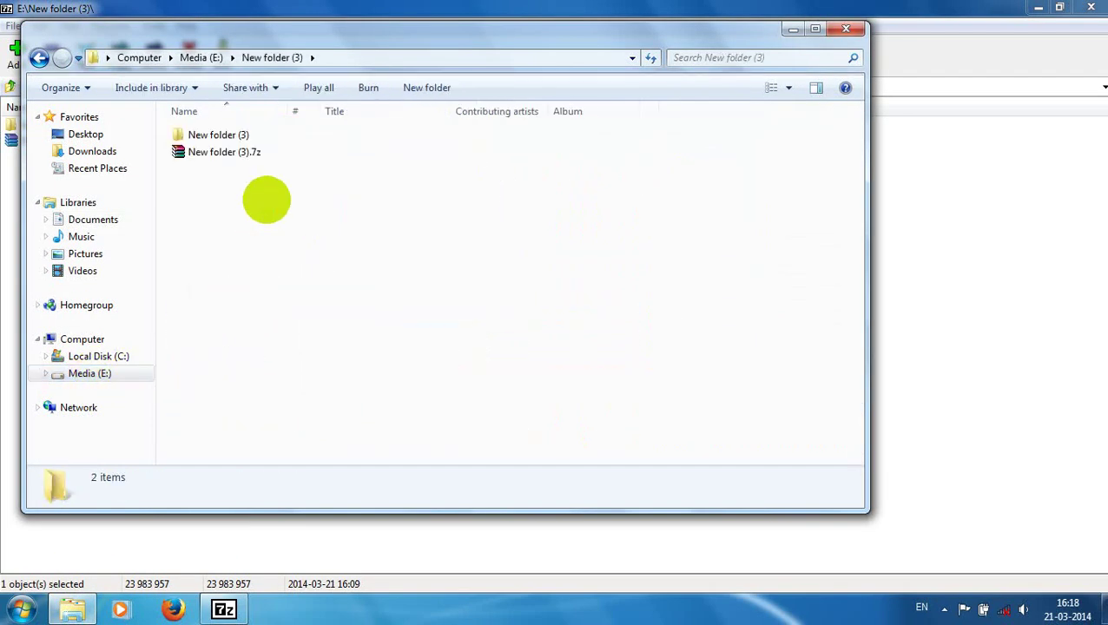
pyautogui.doubleClick(208, 136)
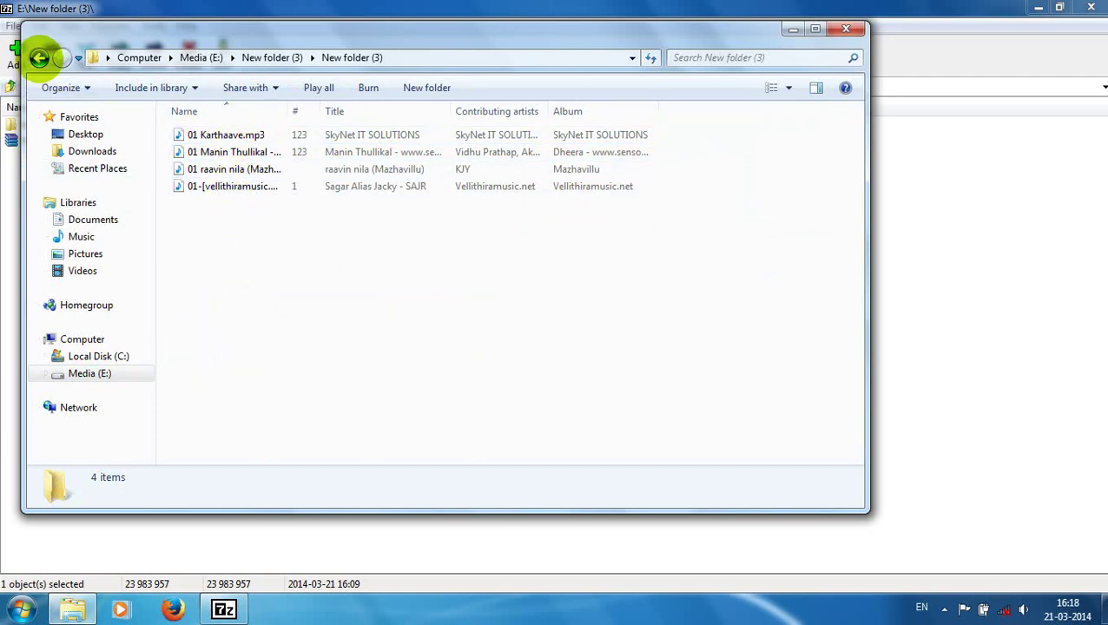
# Go back to the parent folder, minimize Explorer, and select New folder (3).7z in 7-Zip
pyautogui.click(39, 57)
pyautogui.click(329, 237)
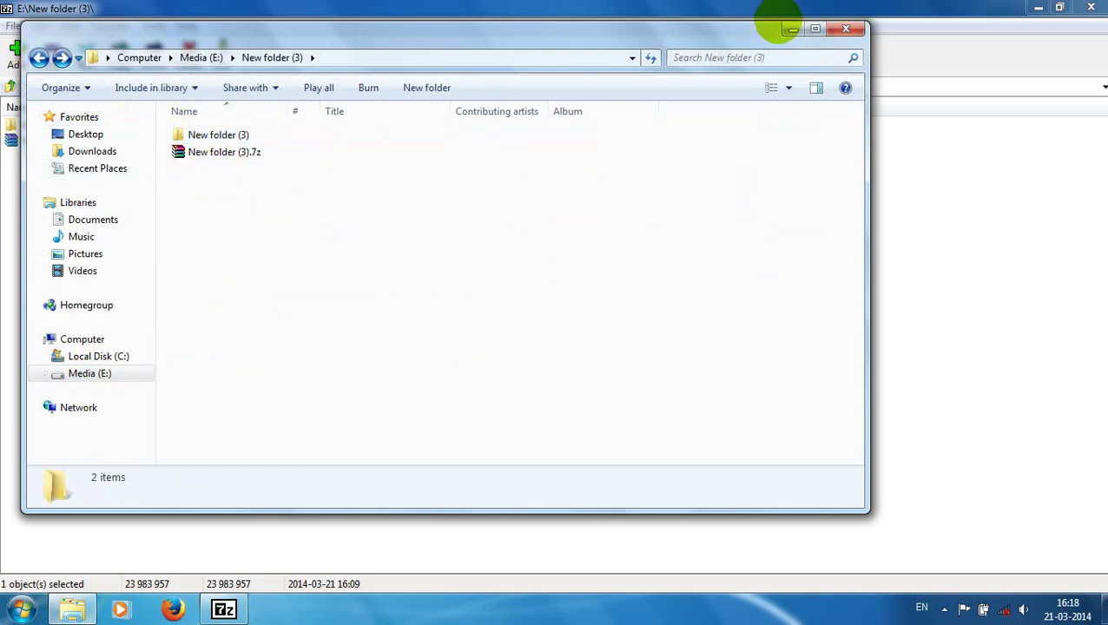
pyautogui.click(792, 29)
pyautogui.click(82, 141)
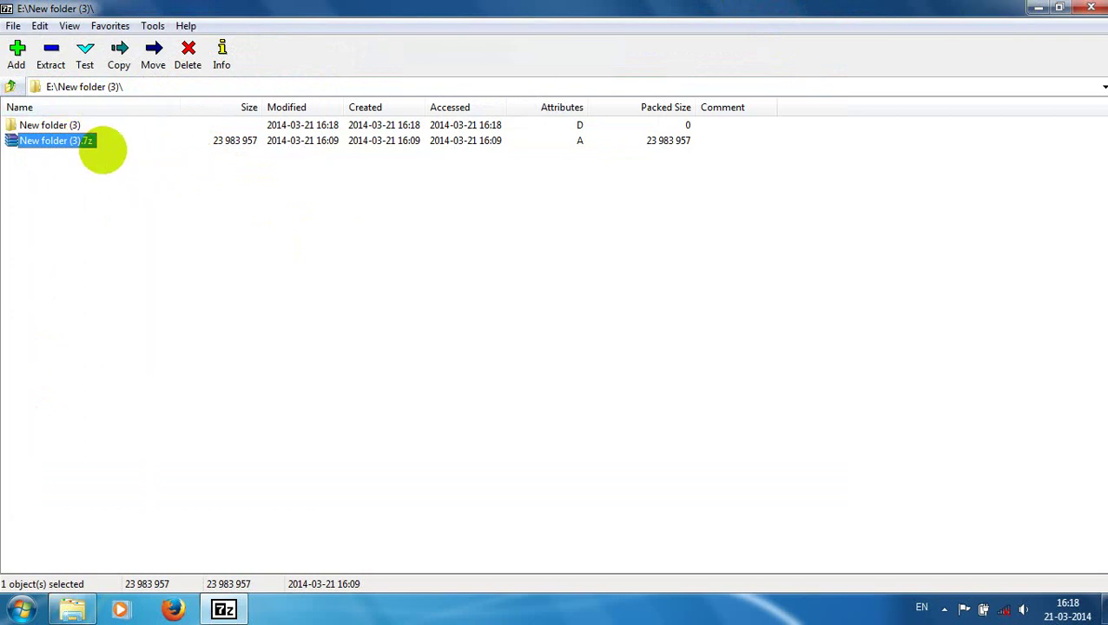
# Test New folder (3).7z and close the results reporting no errors in 4 files
pyautogui.click(24, 138)
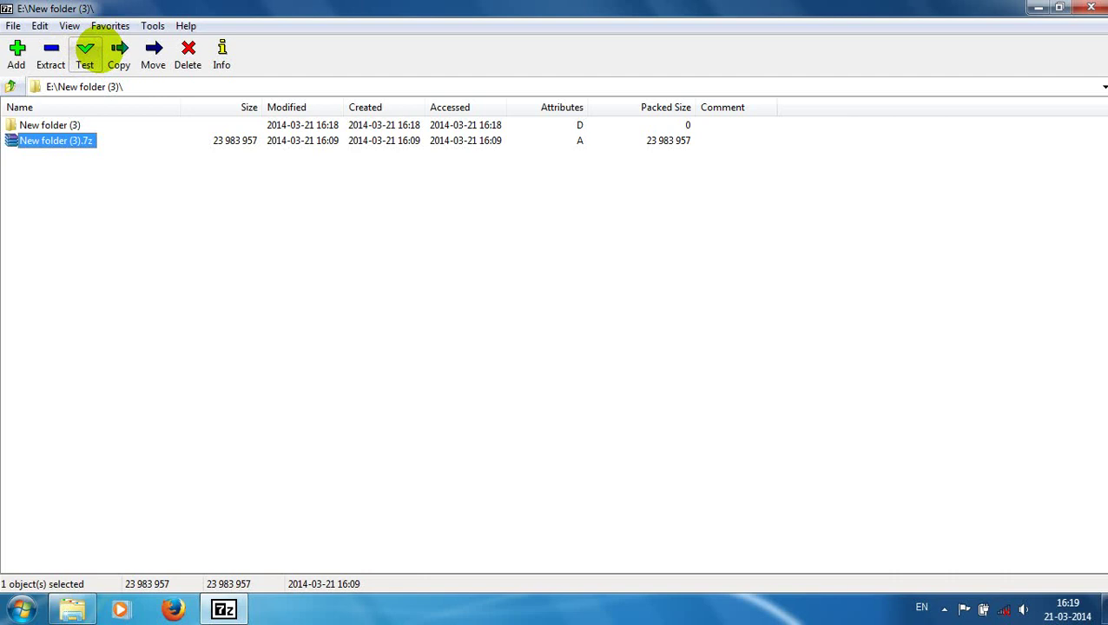
pyautogui.click(84, 56)
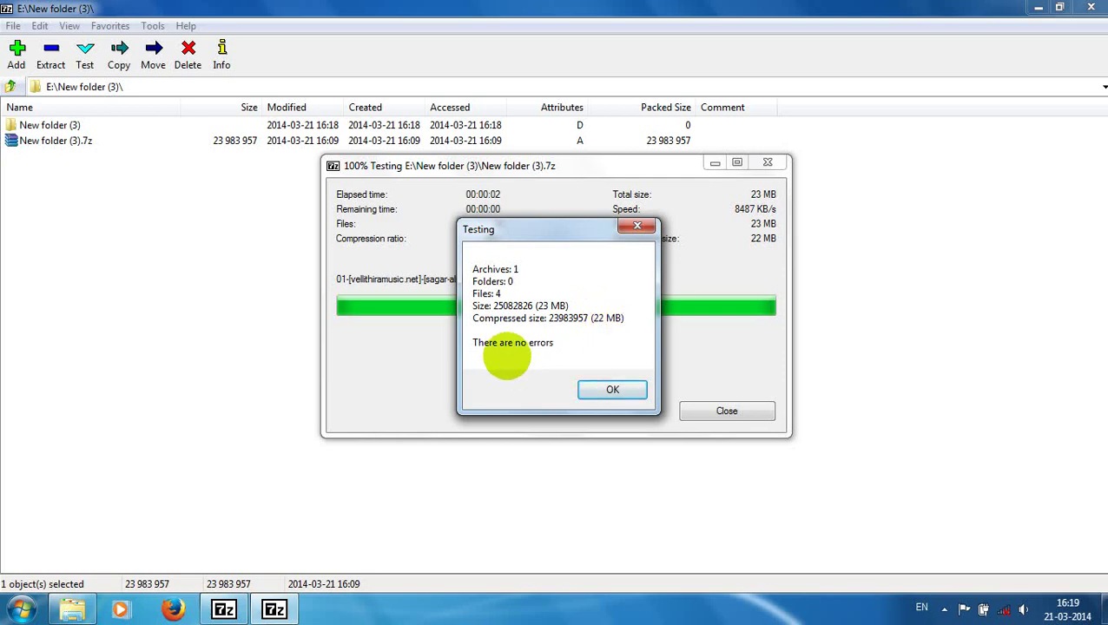
pyautogui.click(612, 388)
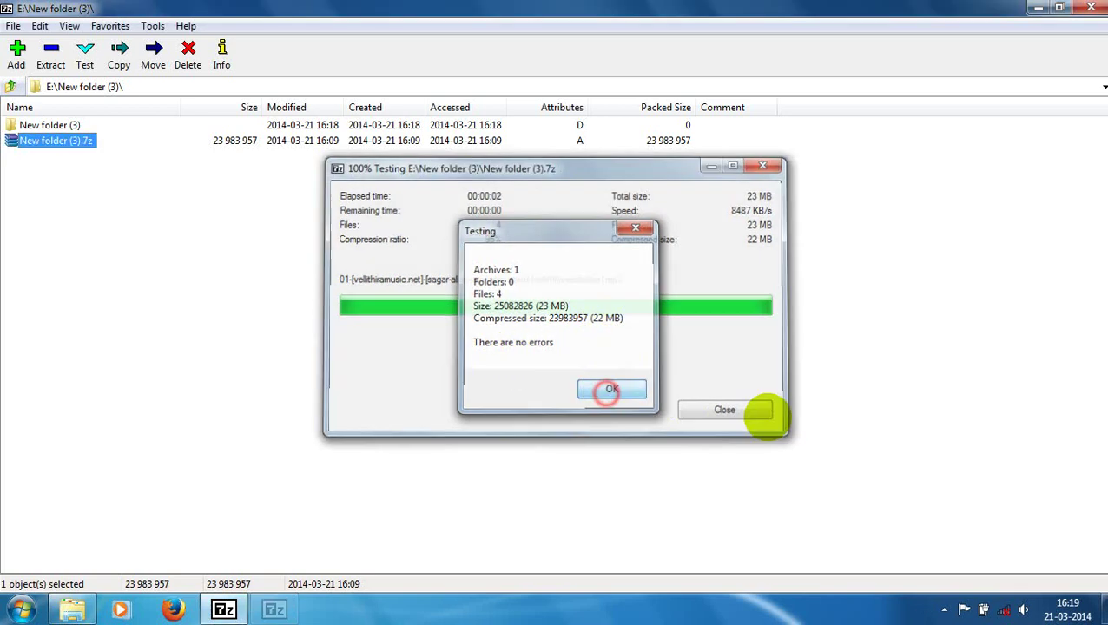
# Try copying the archive to an edited destination path and dismiss the failed copy report
pyautogui.click(326, 322)
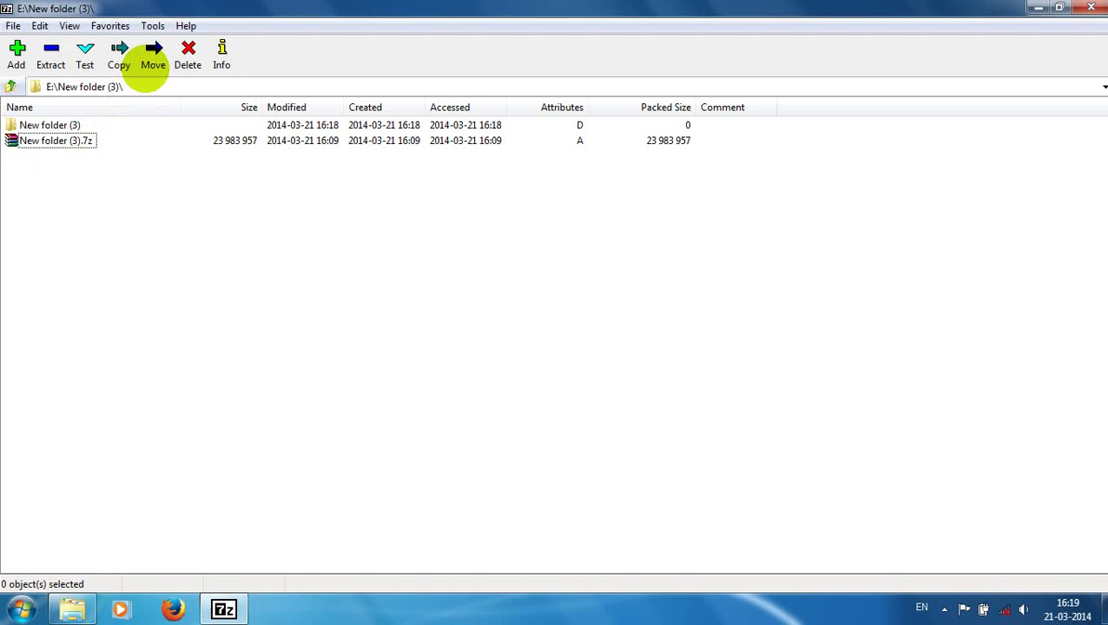
pyautogui.click(118, 52)
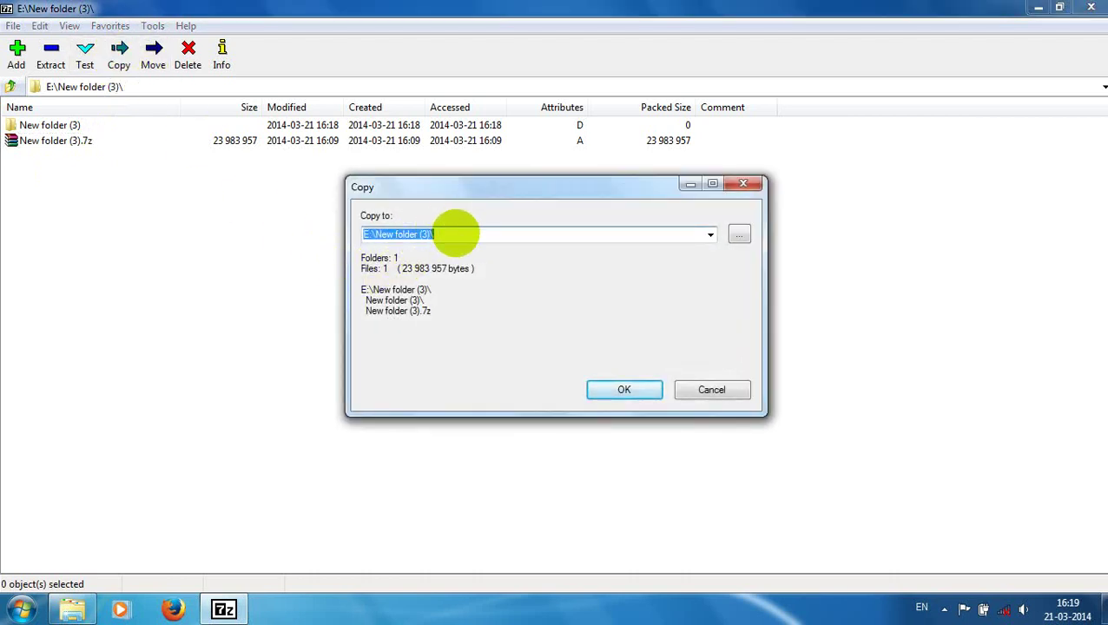
pyautogui.click(461, 235)
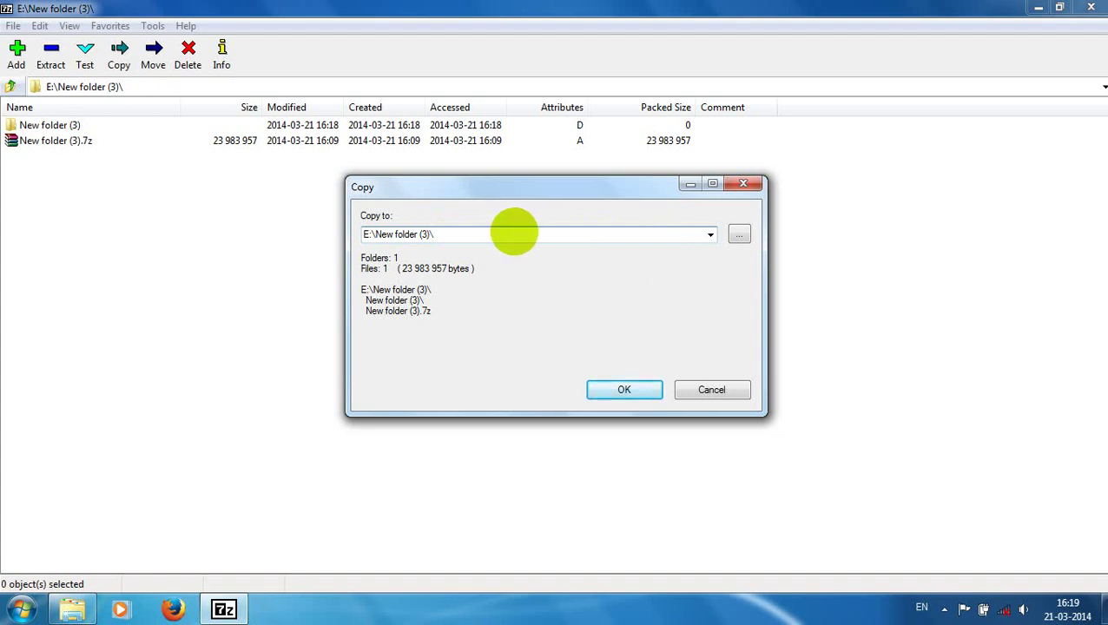
pyautogui.write('ne')
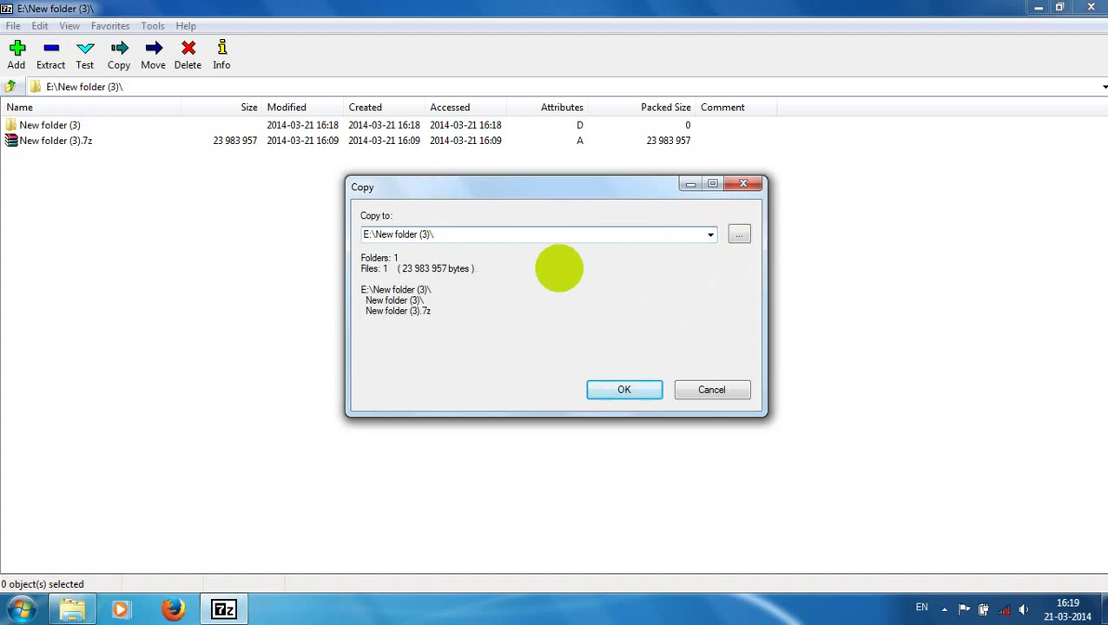
pyautogui.click(624, 389)
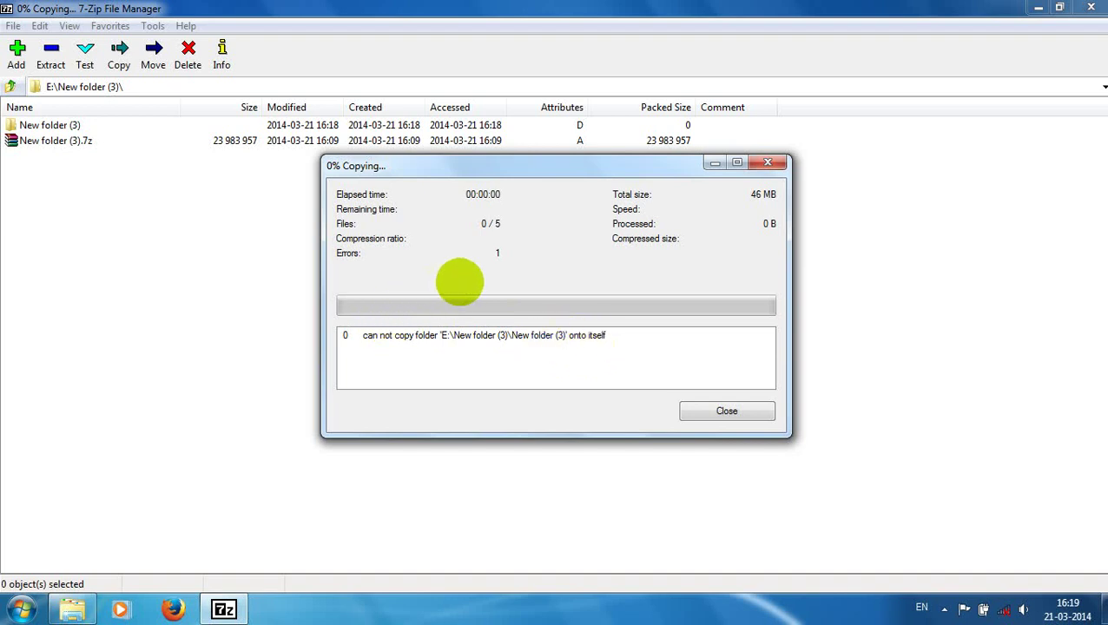
pyautogui.moveTo(537, 169); pyautogui.dragTo(533, 201)
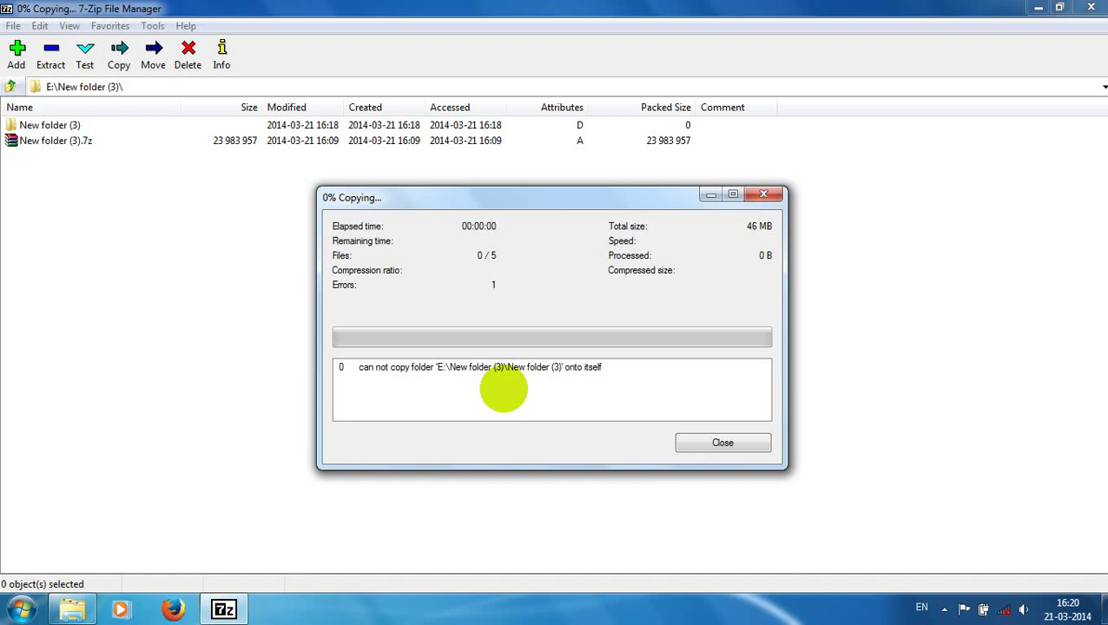
pyautogui.press('Num_Lock')
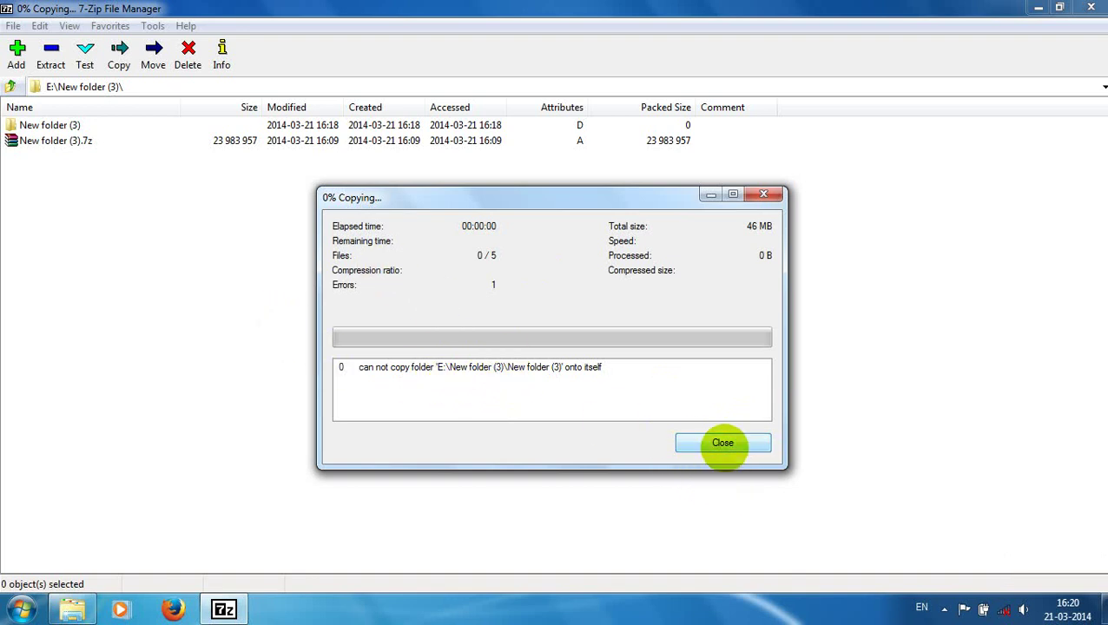
pyautogui.click(722, 443)
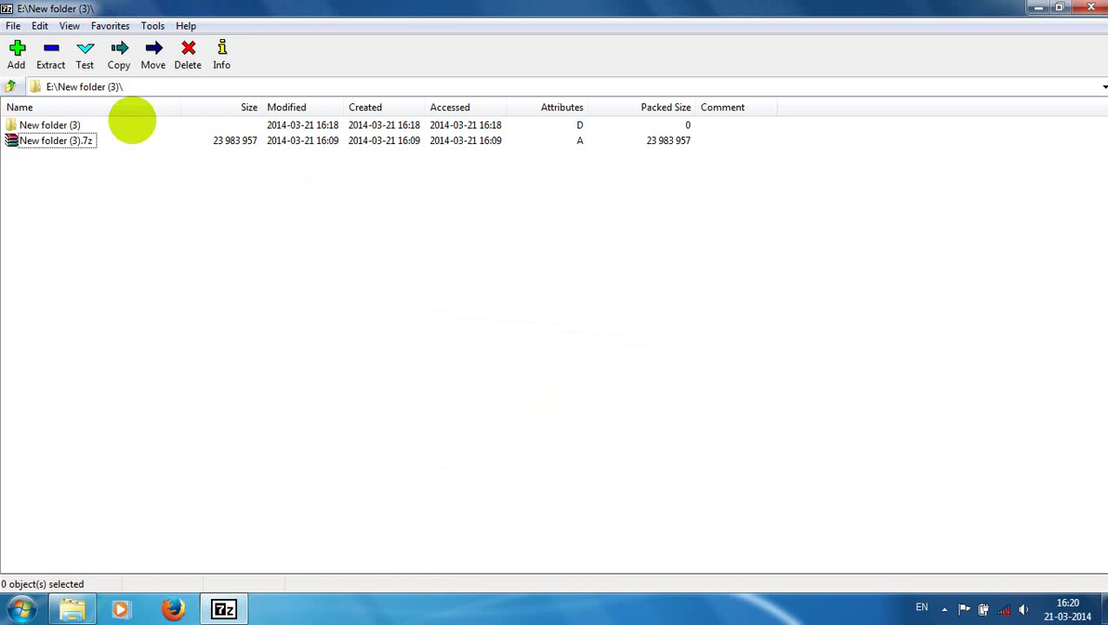
# Copy New folder (3).7z into a new bbbb folder created under E:\New folder (3)
pyautogui.click(88, 141)
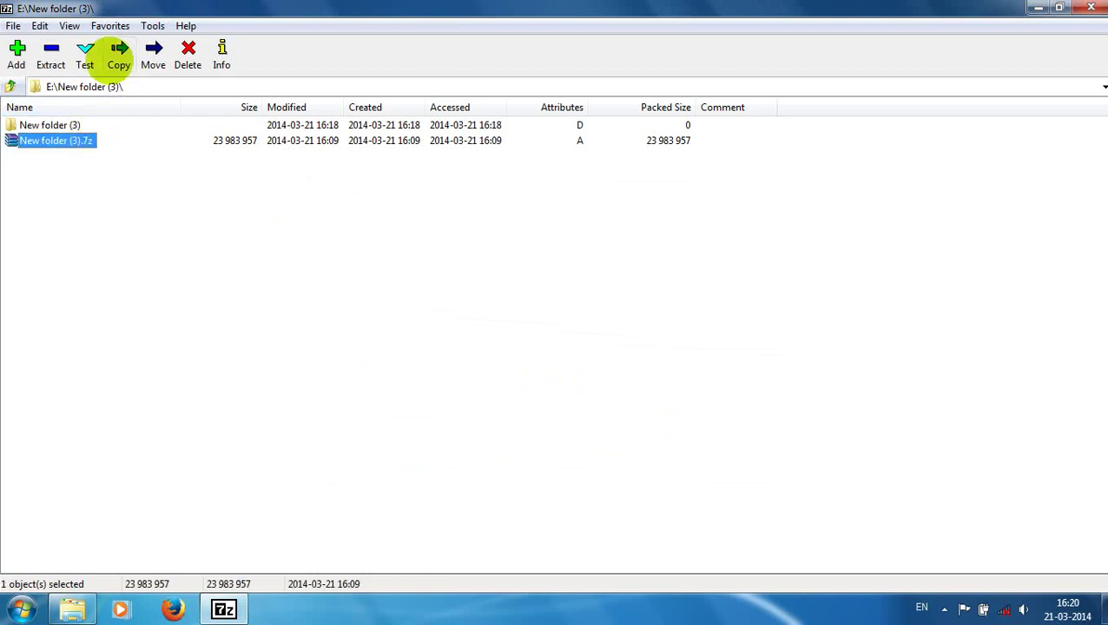
pyautogui.click(118, 52)
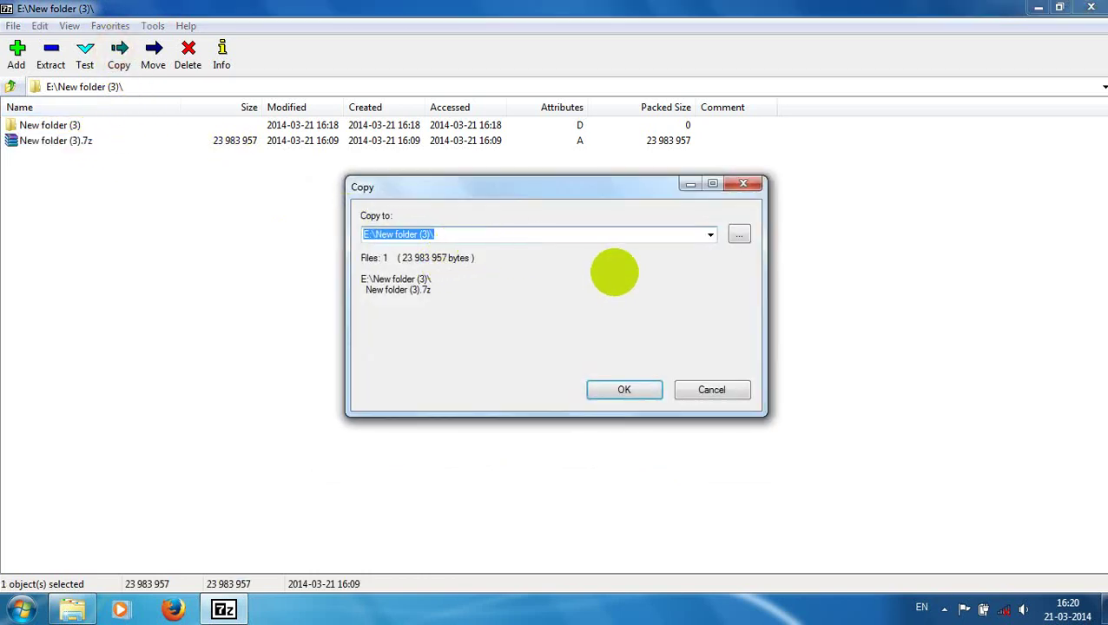
pyautogui.click(710, 233)
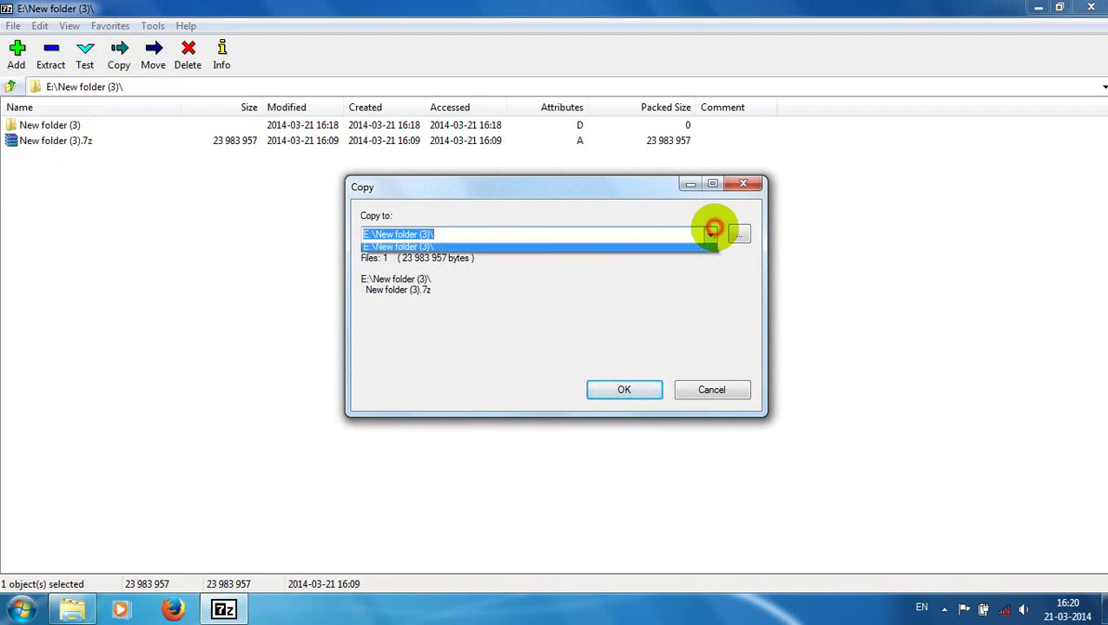
pyautogui.click(712, 231)
pyautogui.click(739, 234)
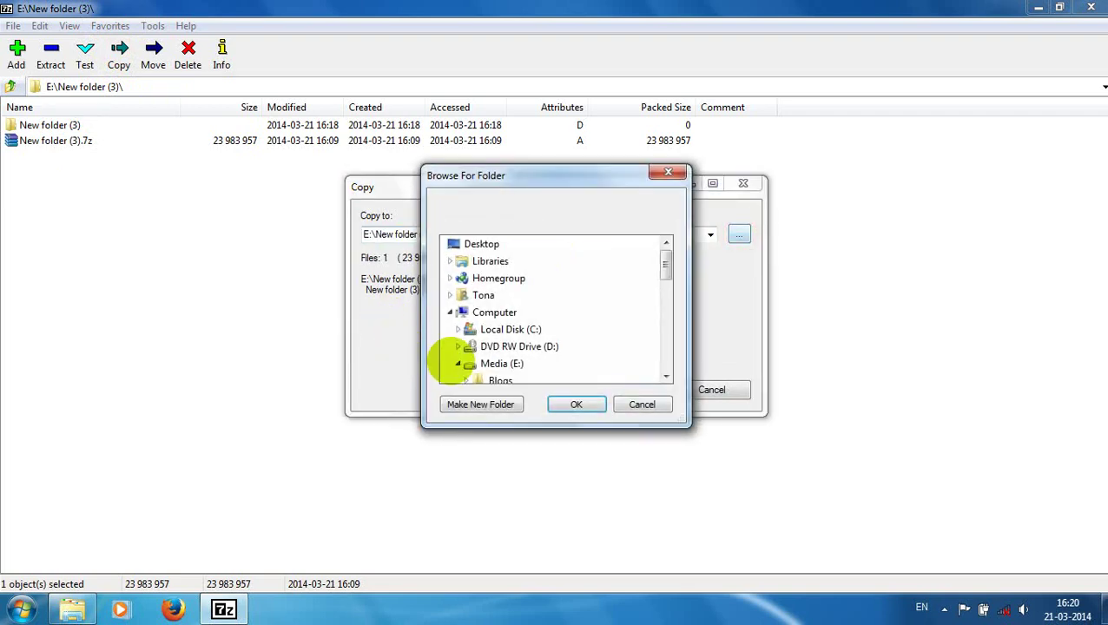
pyautogui.click(499, 363)
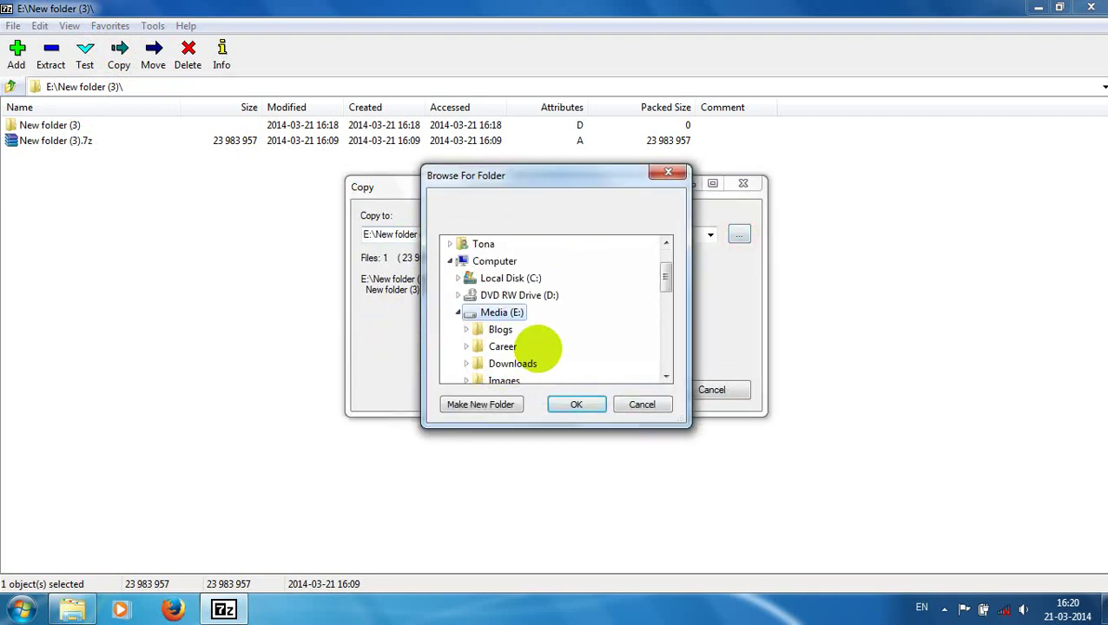
pyautogui.scroll(-3, 531, 347)
pyautogui.click(512, 346)
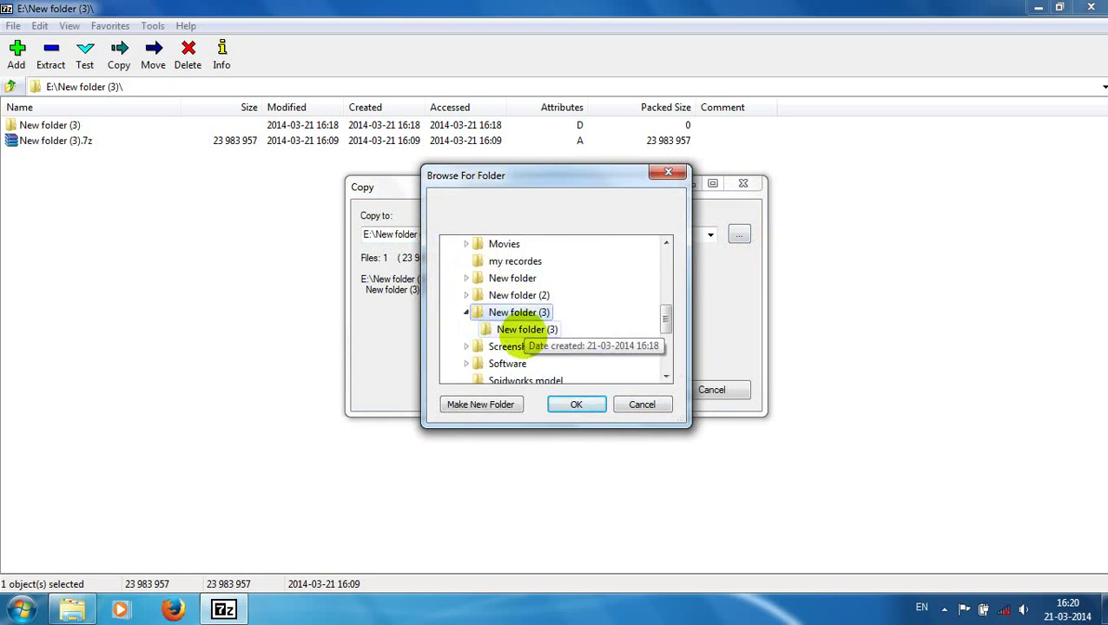
pyautogui.click(480, 404)
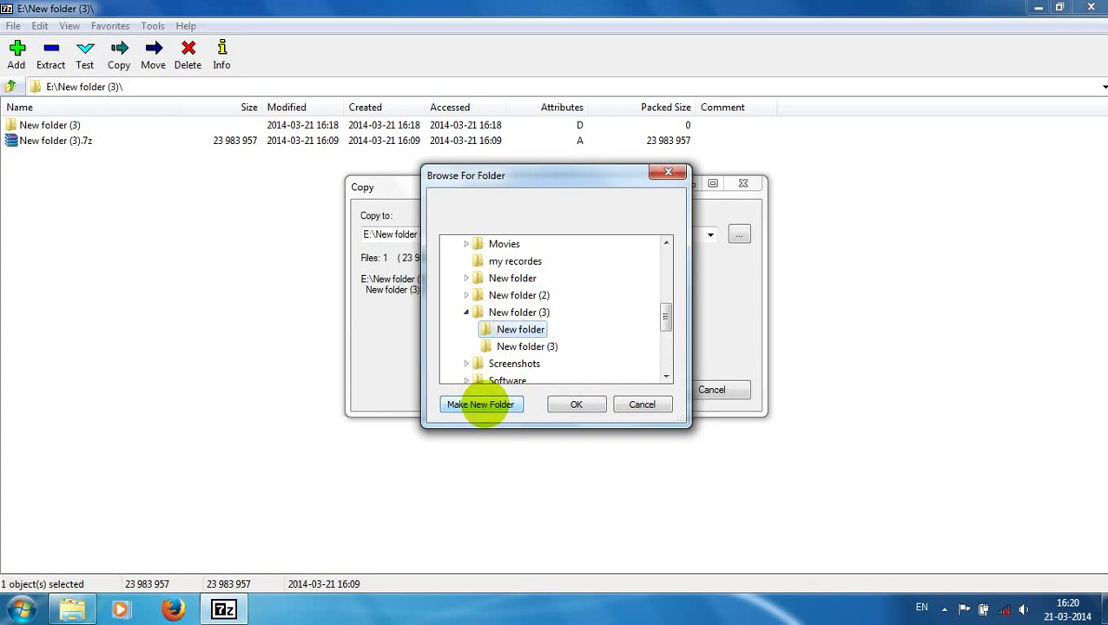
pyautogui.write('bbbb')
pyautogui.press('Return')
pyautogui.press('Return')
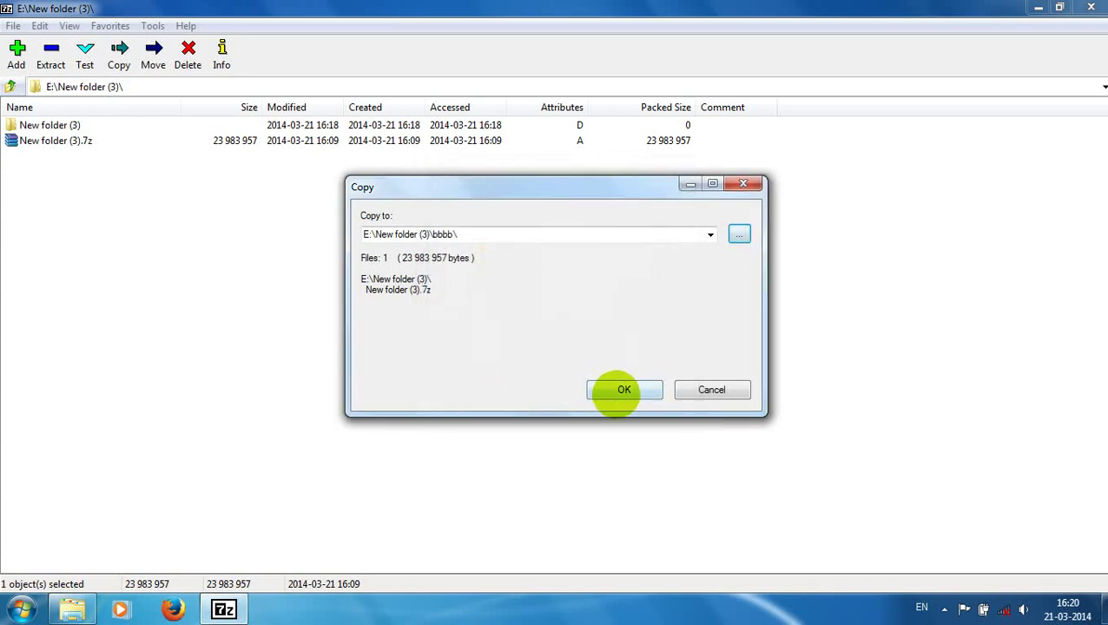
pyautogui.click(621, 390)
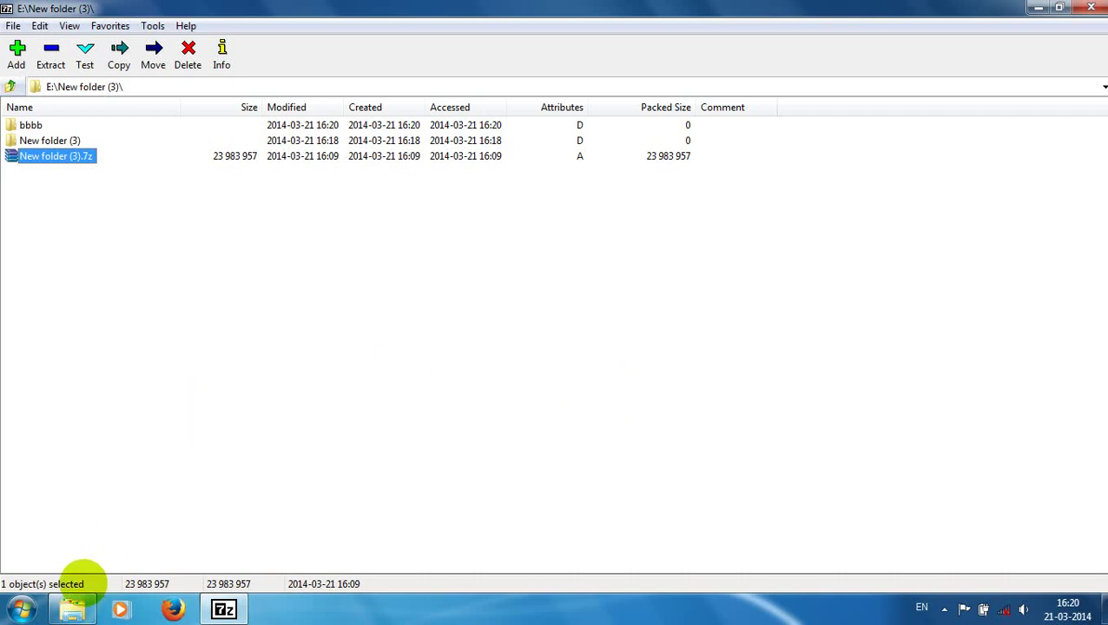
pyautogui.click(72, 608)
pyautogui.doubleClick(221, 135)
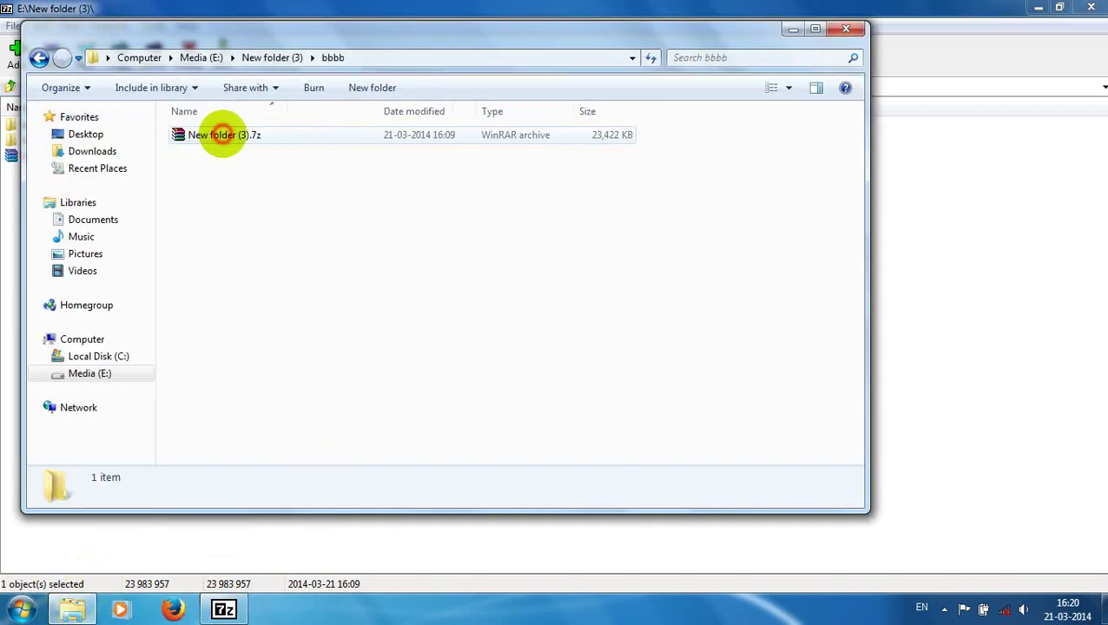
pyautogui.click(271, 135)
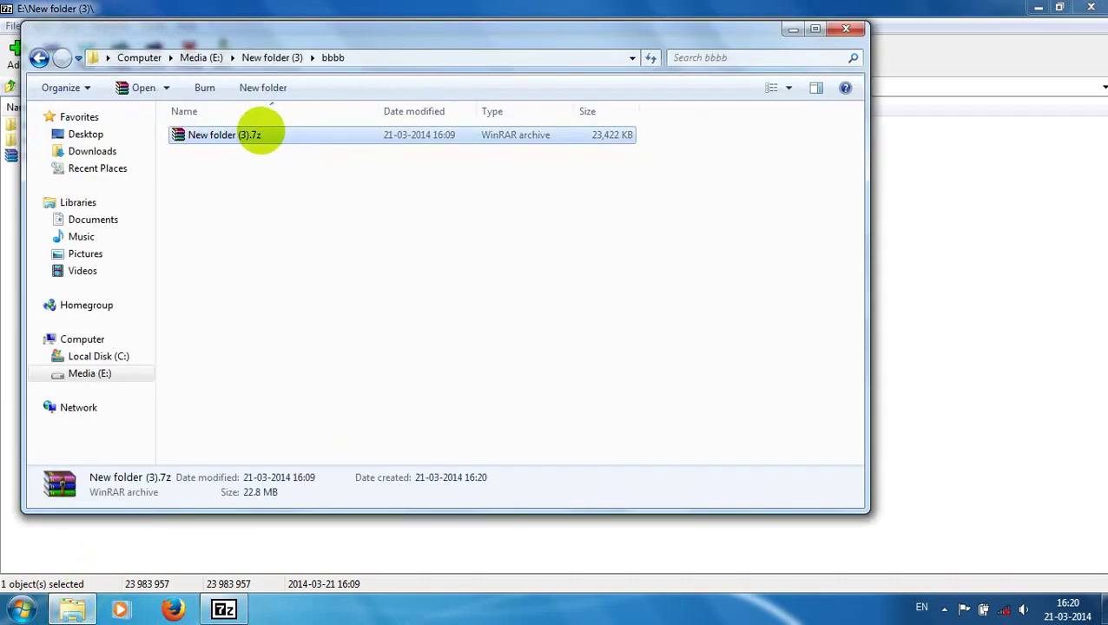
pyautogui.doubleClick(252, 134)
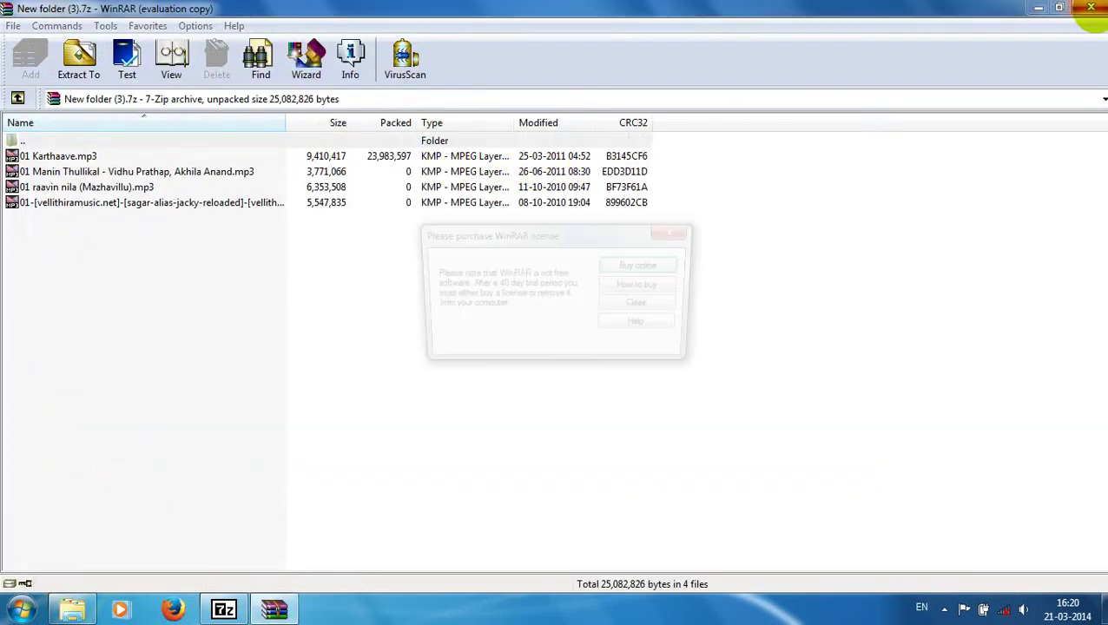
pyautogui.click(676, 228)
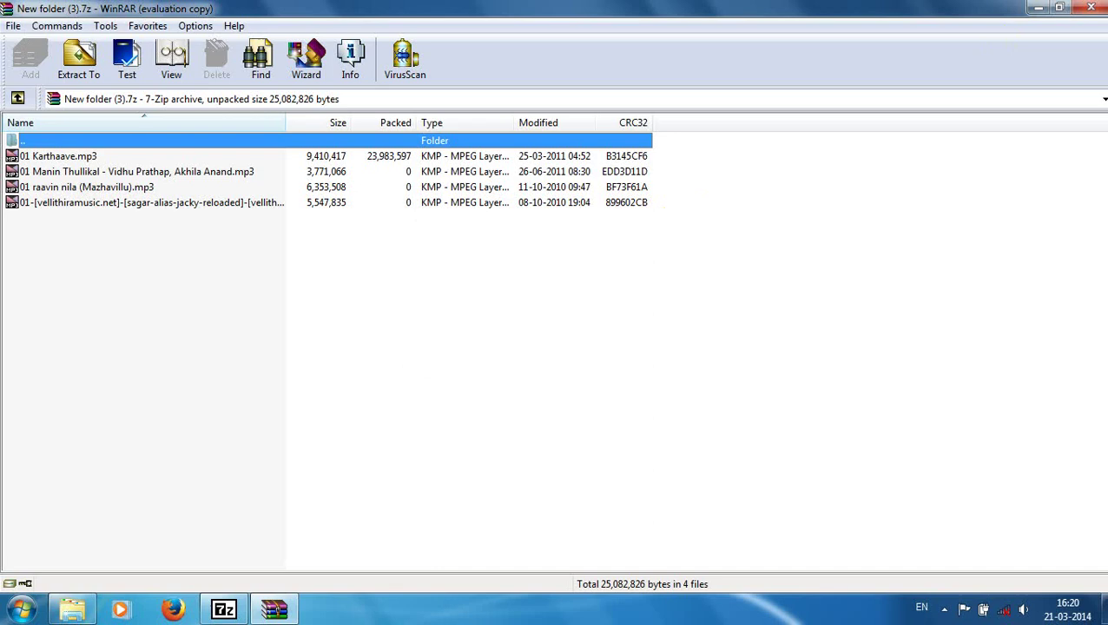
pyautogui.click(1091, 7)
pyautogui.click(433, 310)
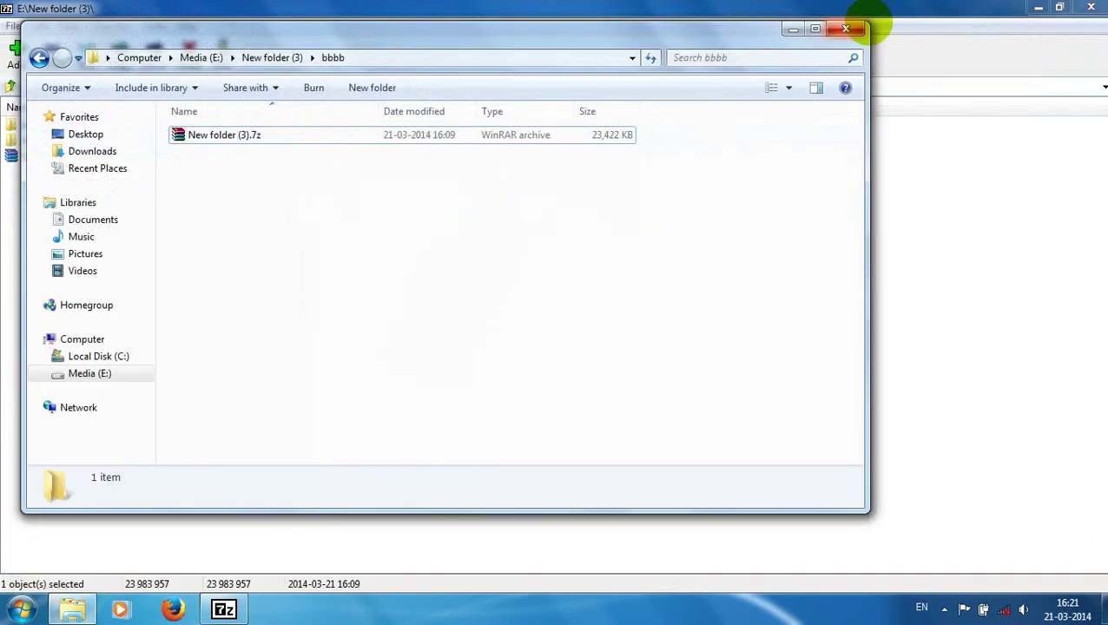
pyautogui.click(847, 30)
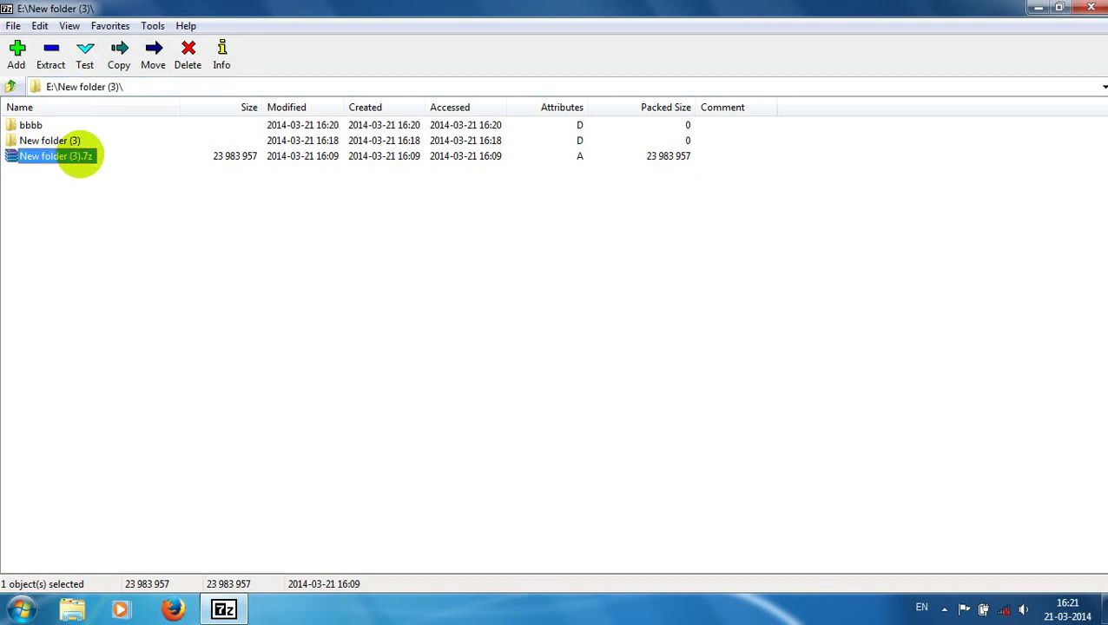
# Cancel a Move attempt, then delete the bbbb folder to the Recycle Bin
pyautogui.click(149, 59)
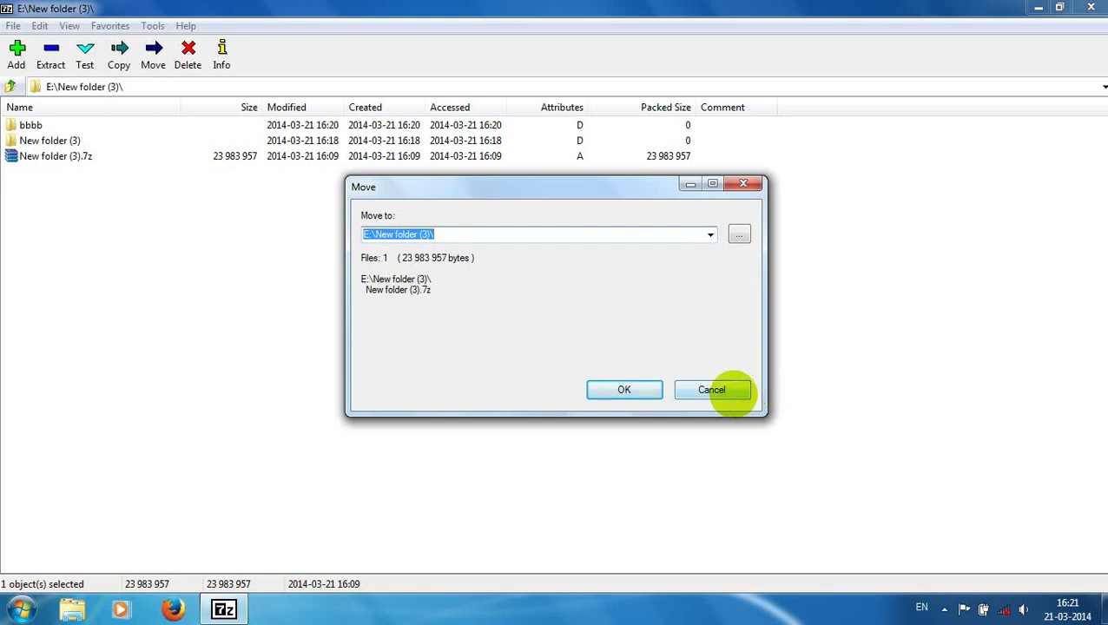
pyautogui.click(730, 390)
pyautogui.click(173, 235)
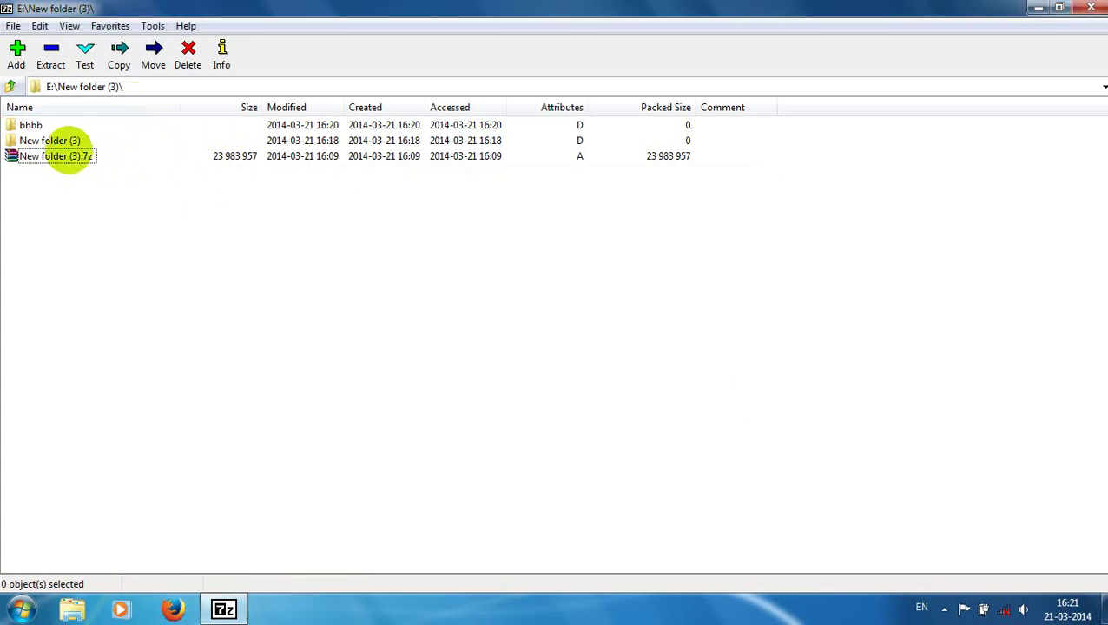
pyautogui.click(31, 125)
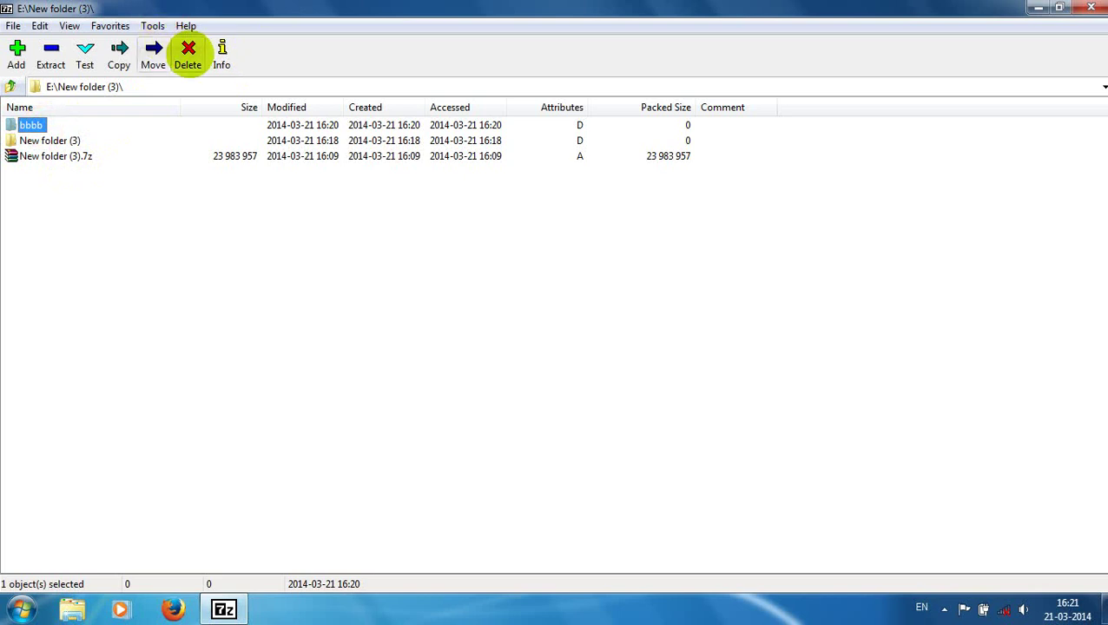
pyautogui.click(188, 53)
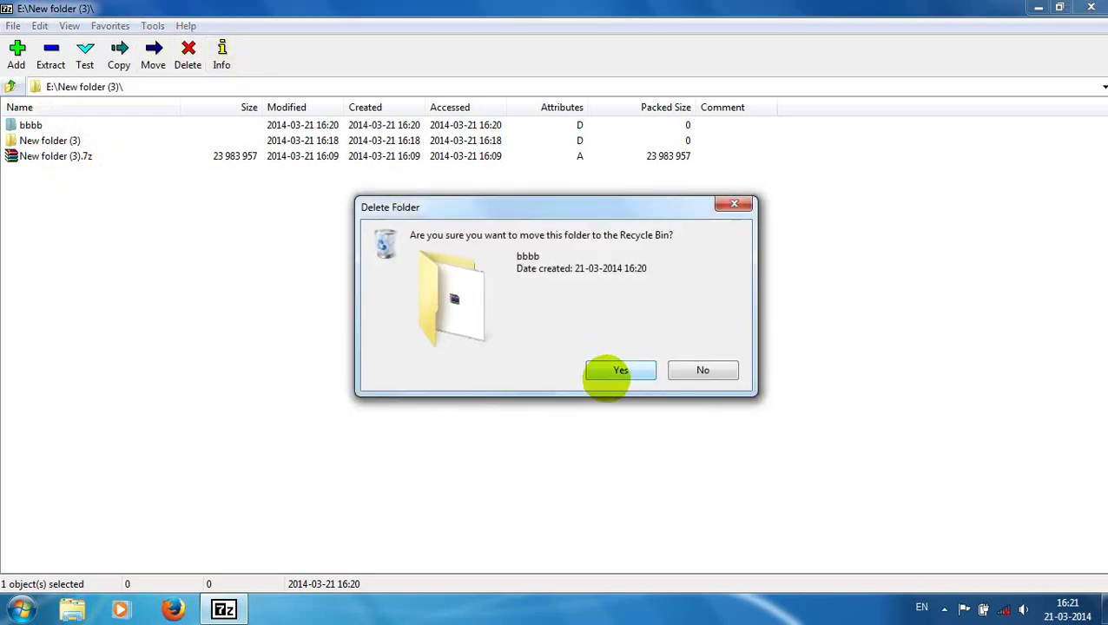
pyautogui.click(620, 370)
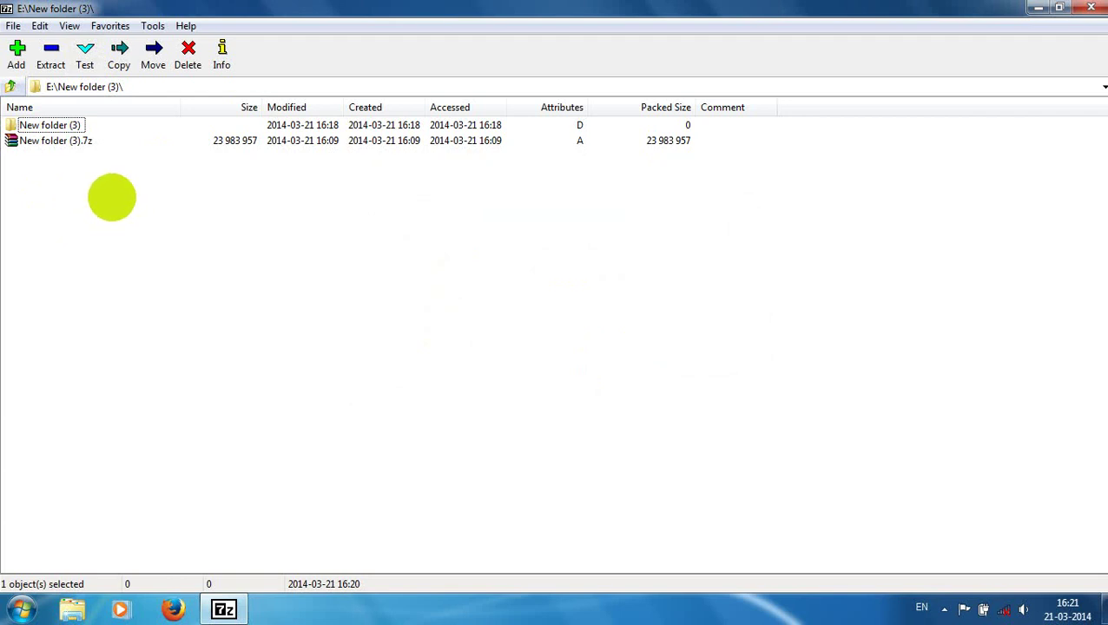
pyautogui.click(163, 235)
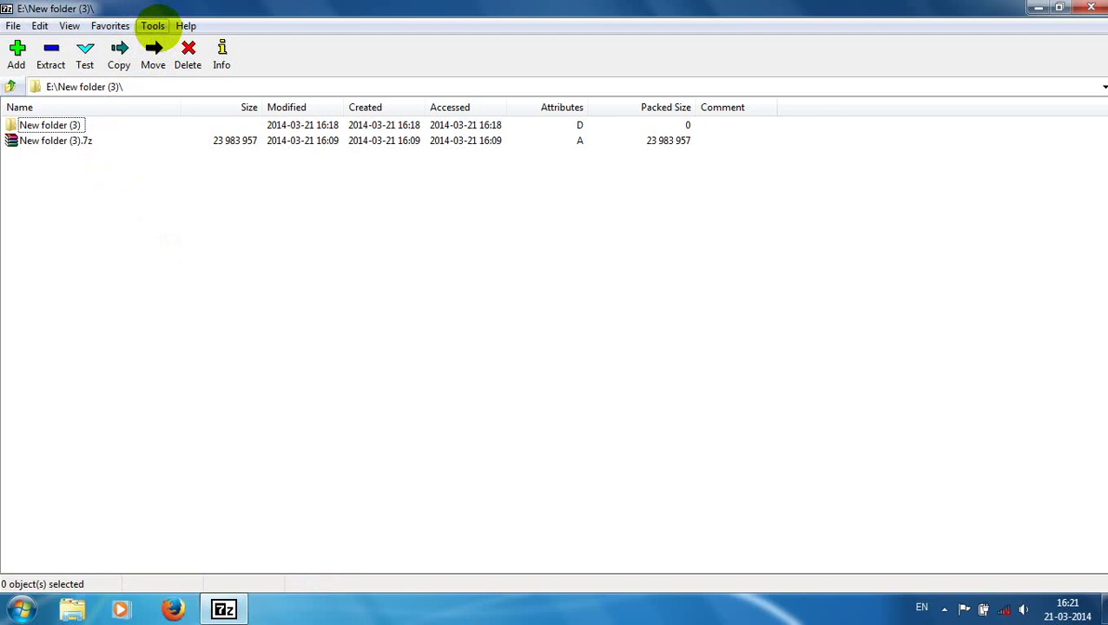
pyautogui.click(153, 25)
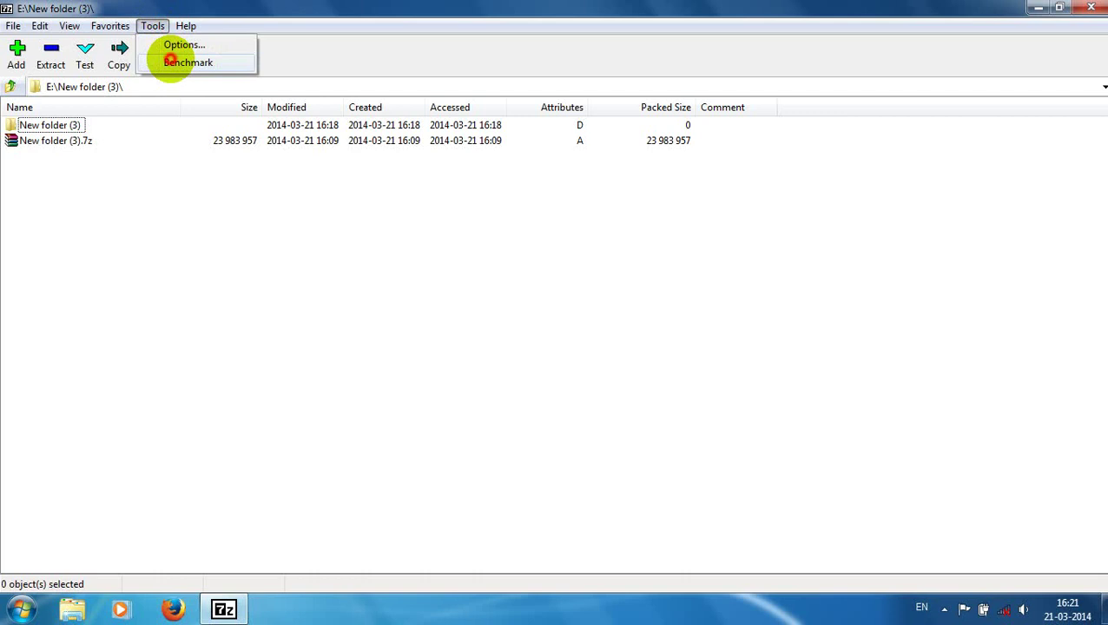
pyautogui.click(184, 63)
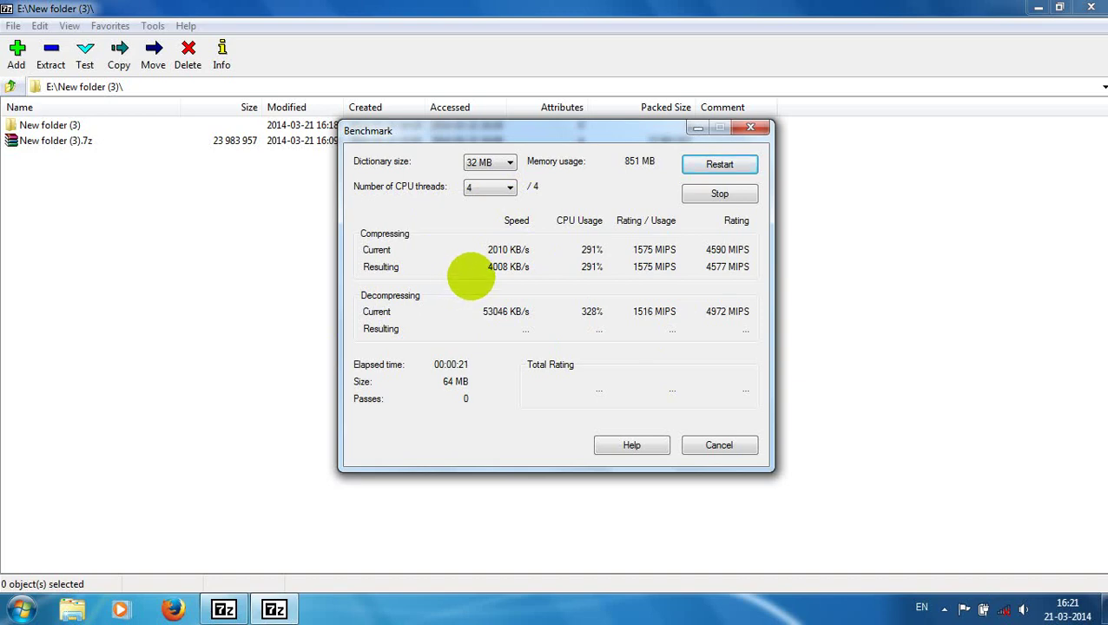
pyautogui.press('Num_Lock')
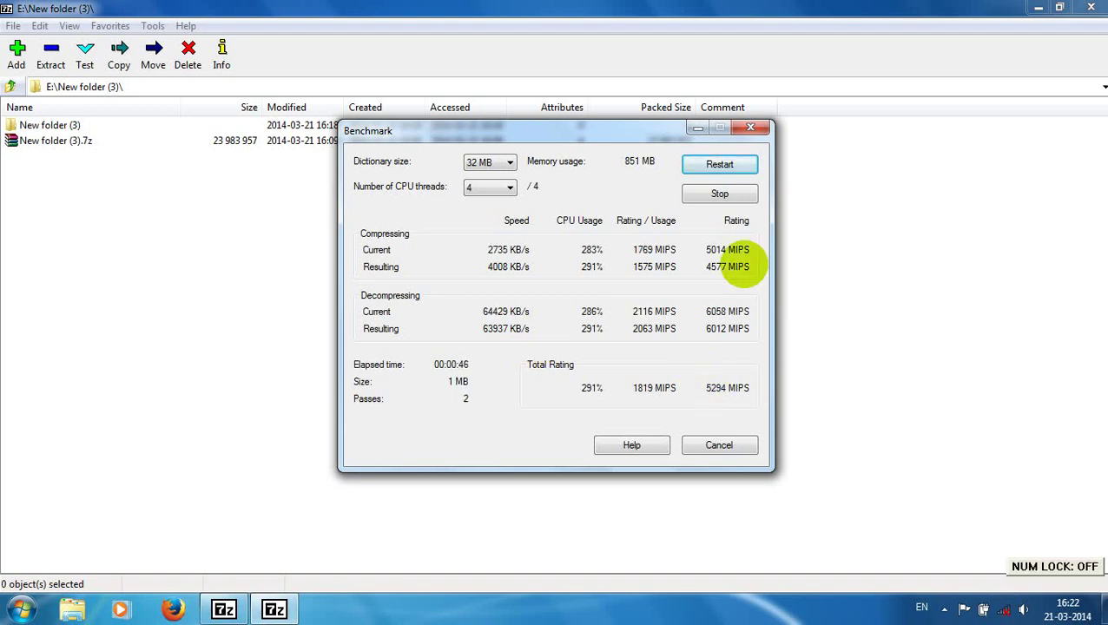
pyautogui.click(735, 446)
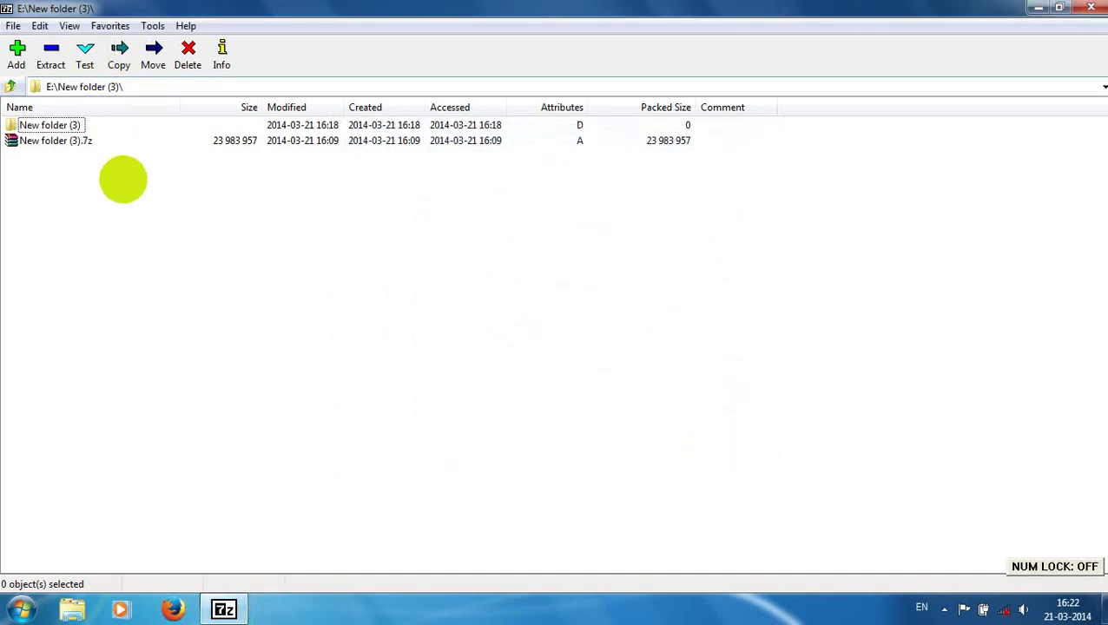
pyautogui.click(163, 247)
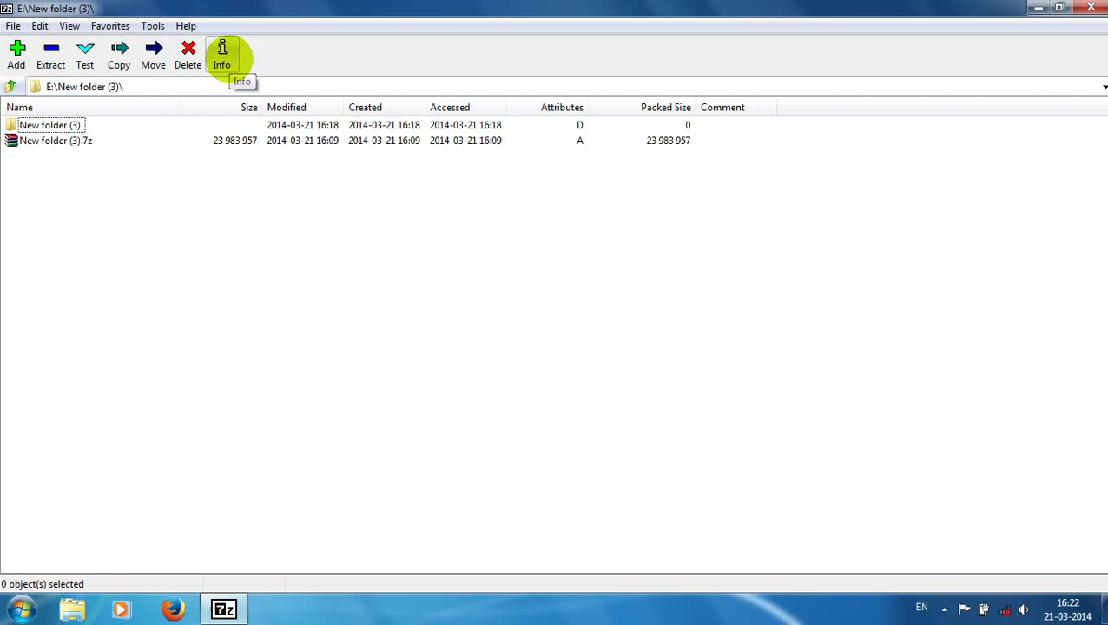
pyautogui.click(55, 140)
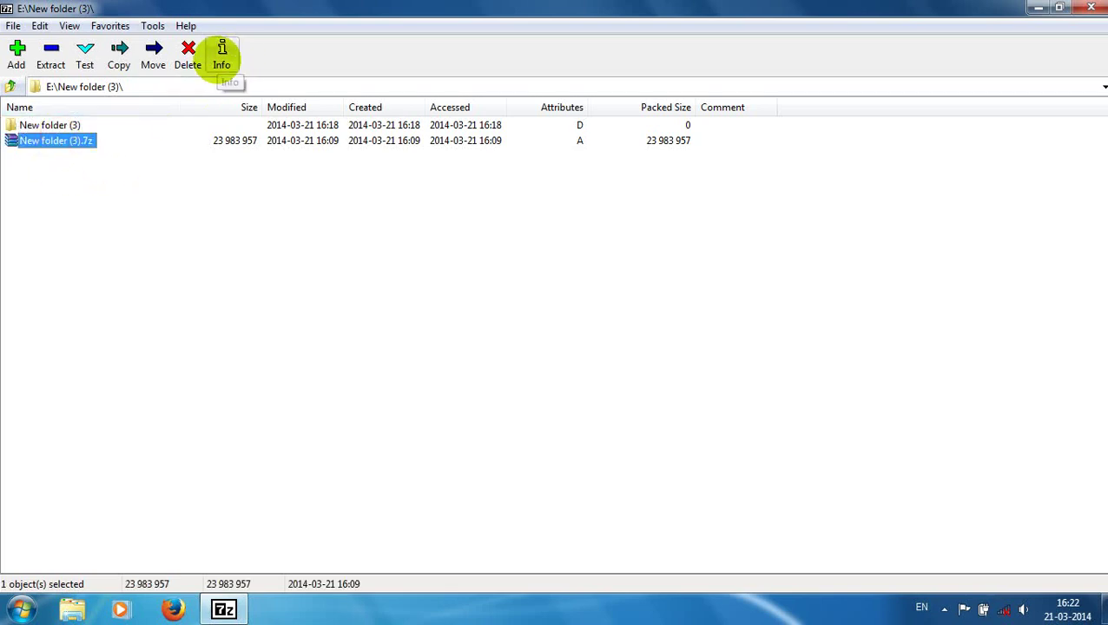
pyautogui.click(221, 57)
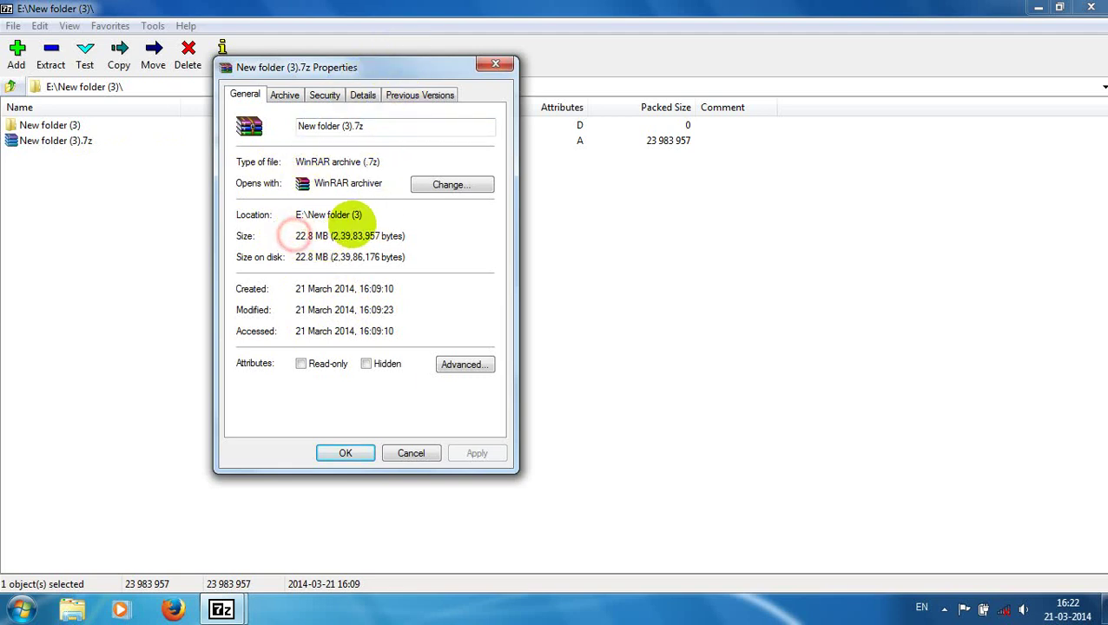
pyautogui.click(284, 94)
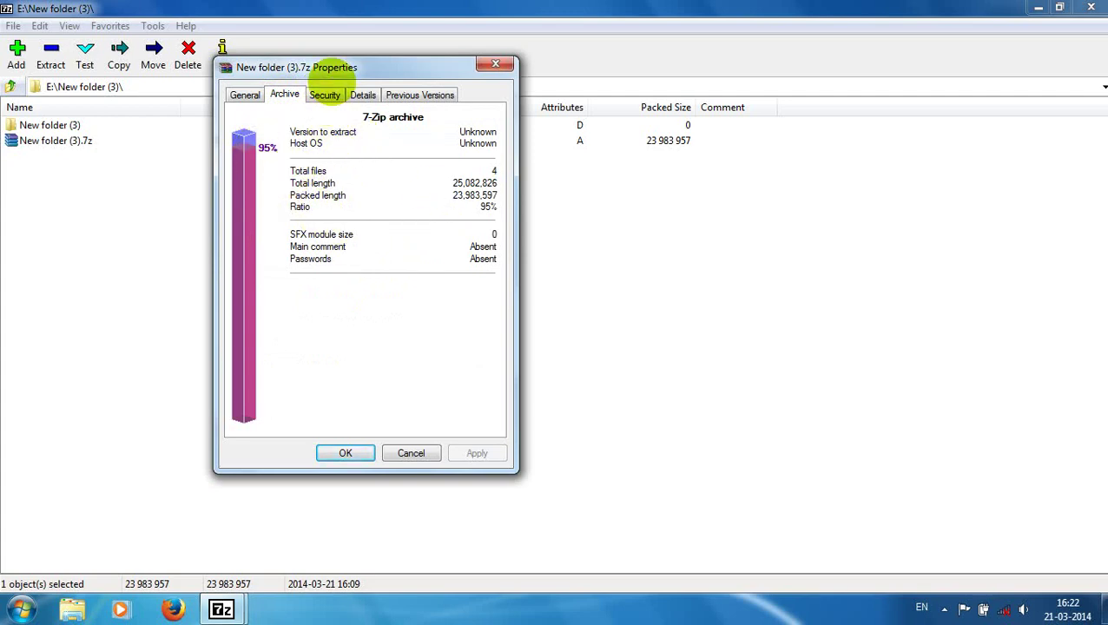
pyautogui.click(324, 94)
pyautogui.click(362, 94)
pyautogui.click(420, 94)
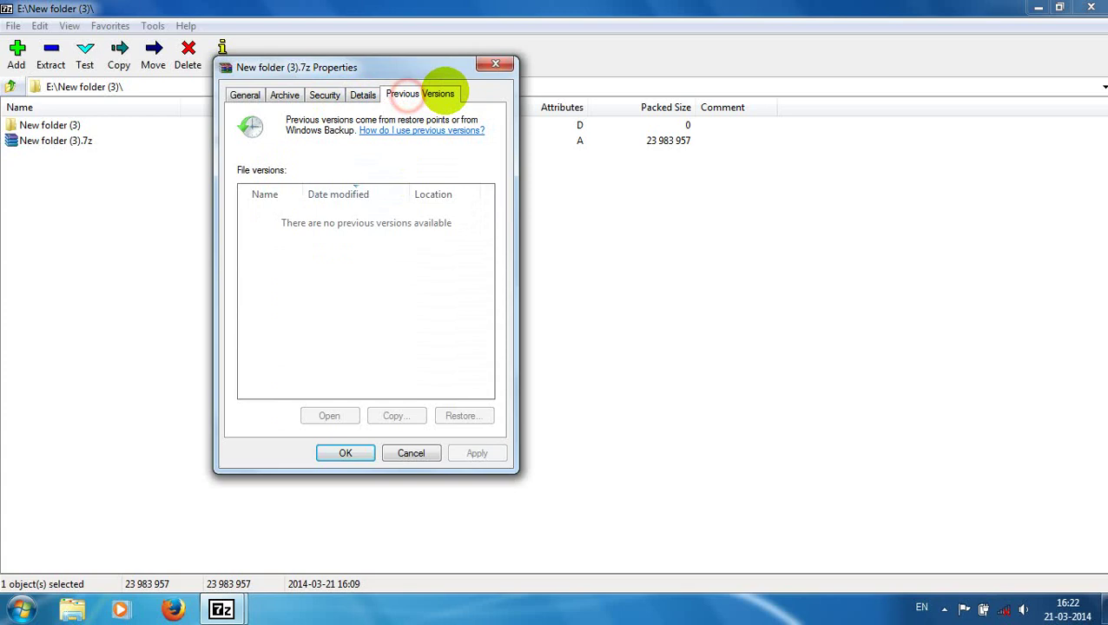
pyautogui.click(244, 93)
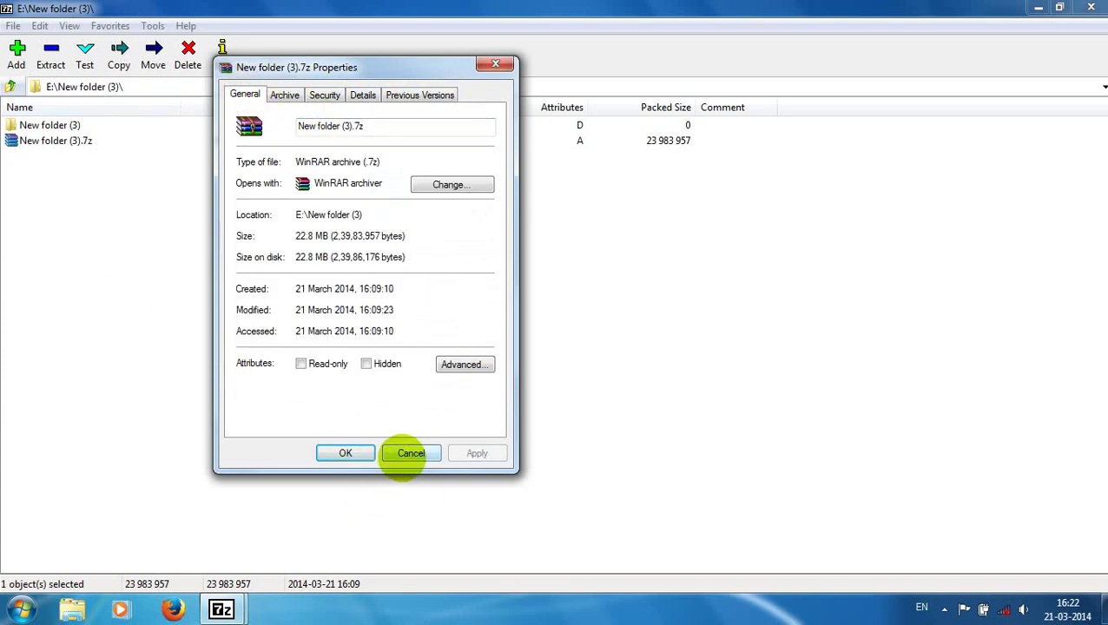
pyautogui.click(410, 452)
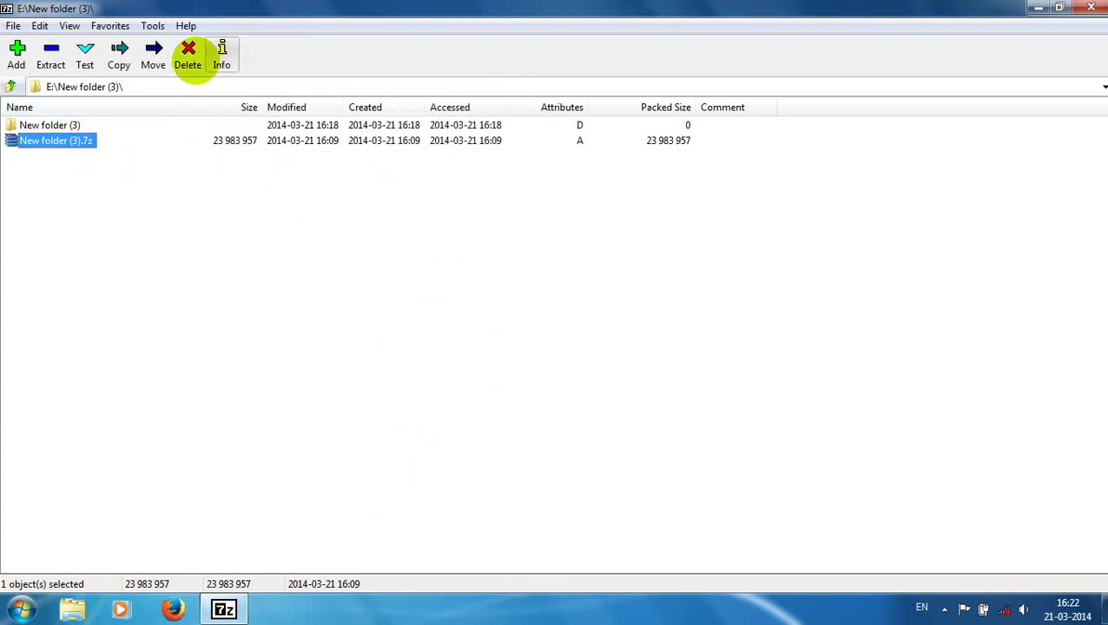
# Switch the view to Large Icons, back to Details, then to 2 Panels
pyautogui.click(151, 26)
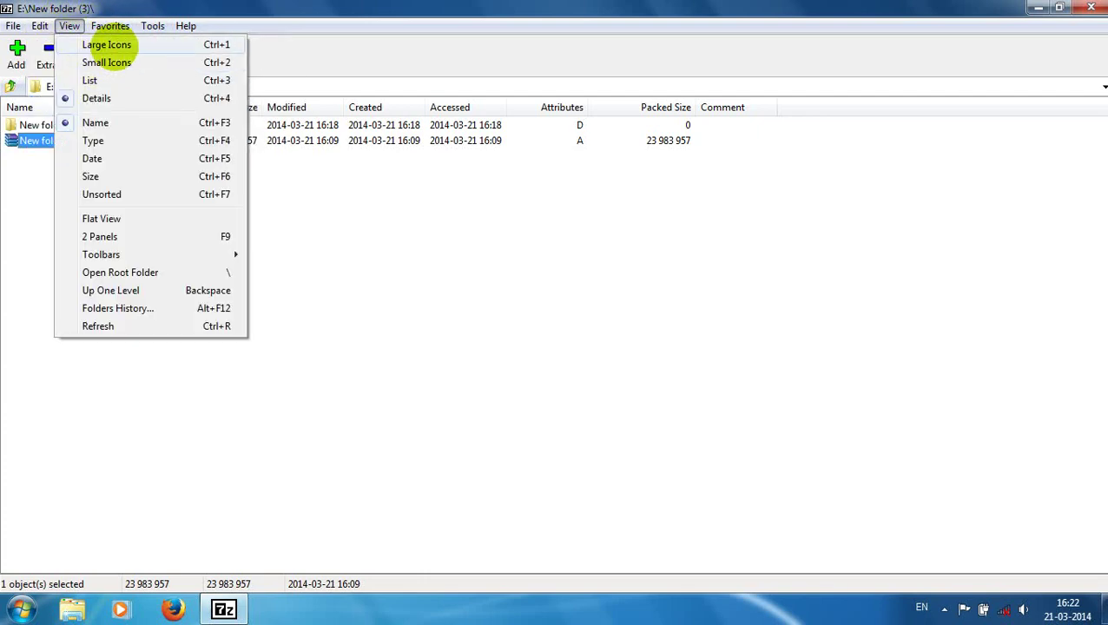
pyautogui.click(109, 44)
pyautogui.click(69, 25)
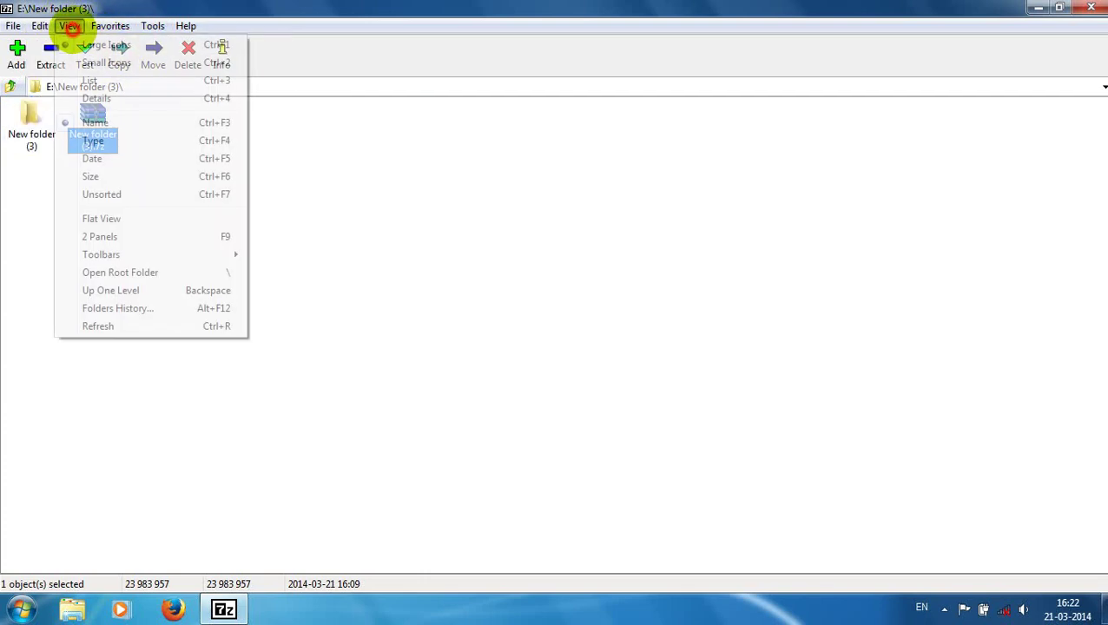
pyautogui.click(111, 97)
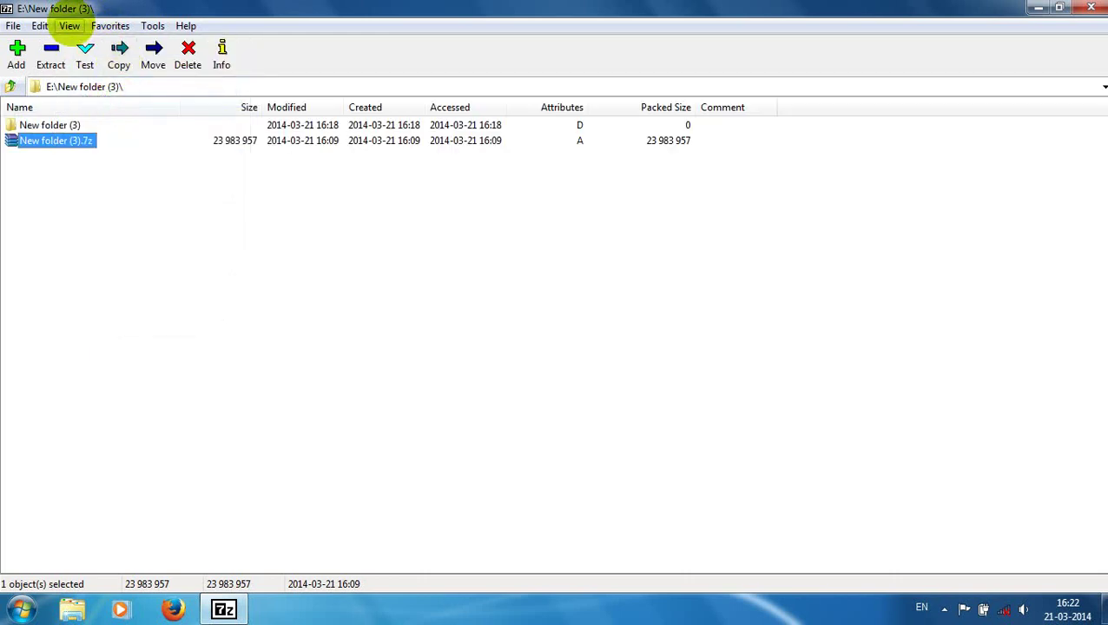
pyautogui.click(70, 26)
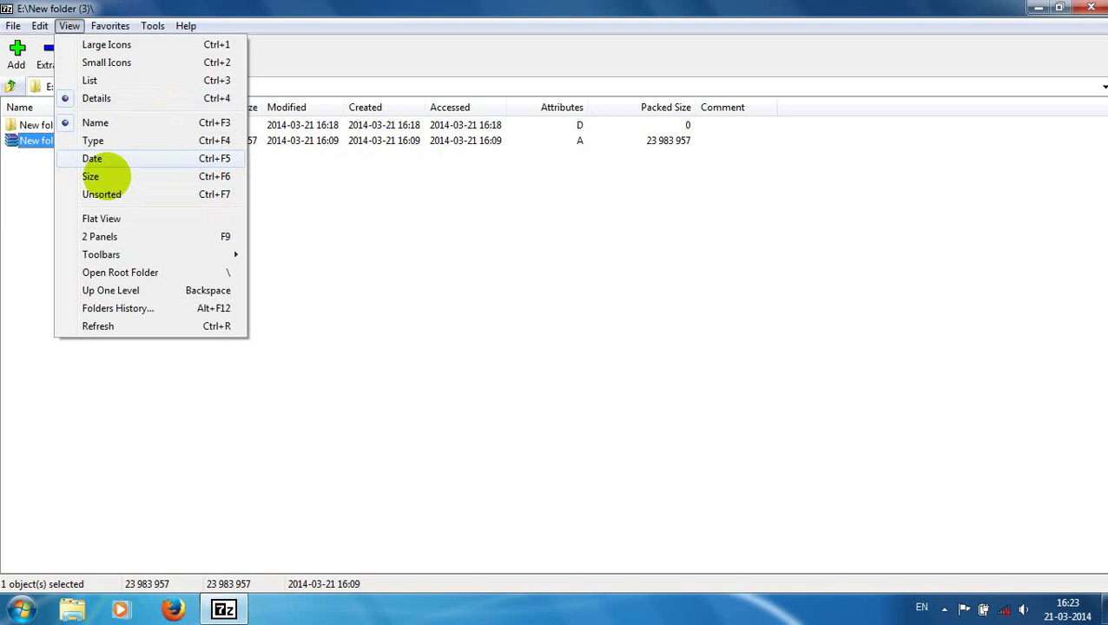
pyautogui.click(119, 236)
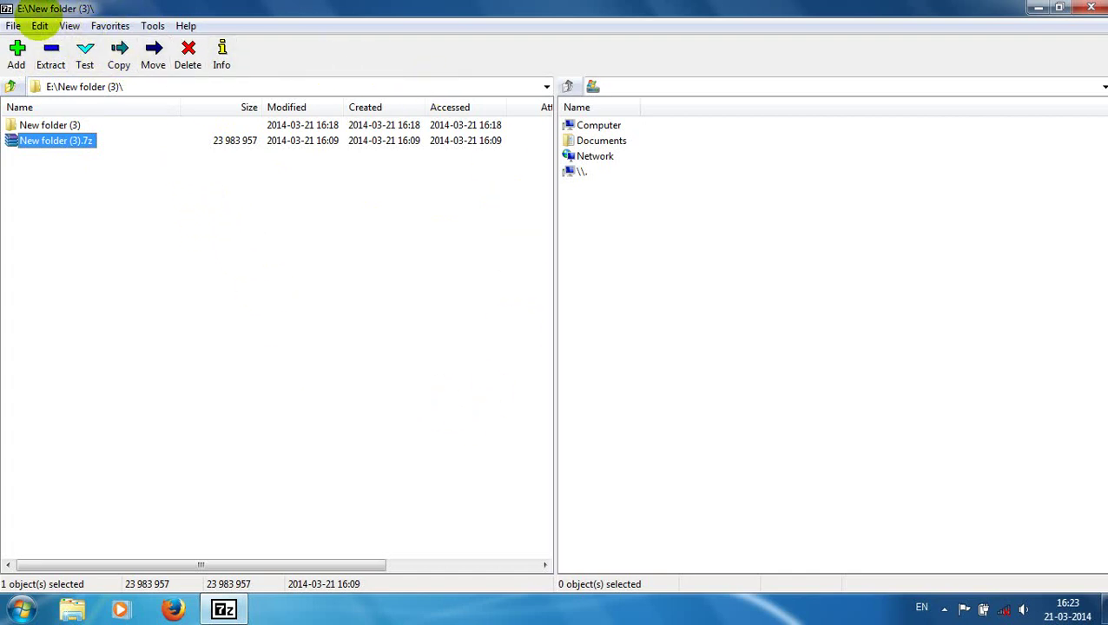
# Select New folder (3).7z, return to a single panel, and open the File menu
pyautogui.click(12, 27)
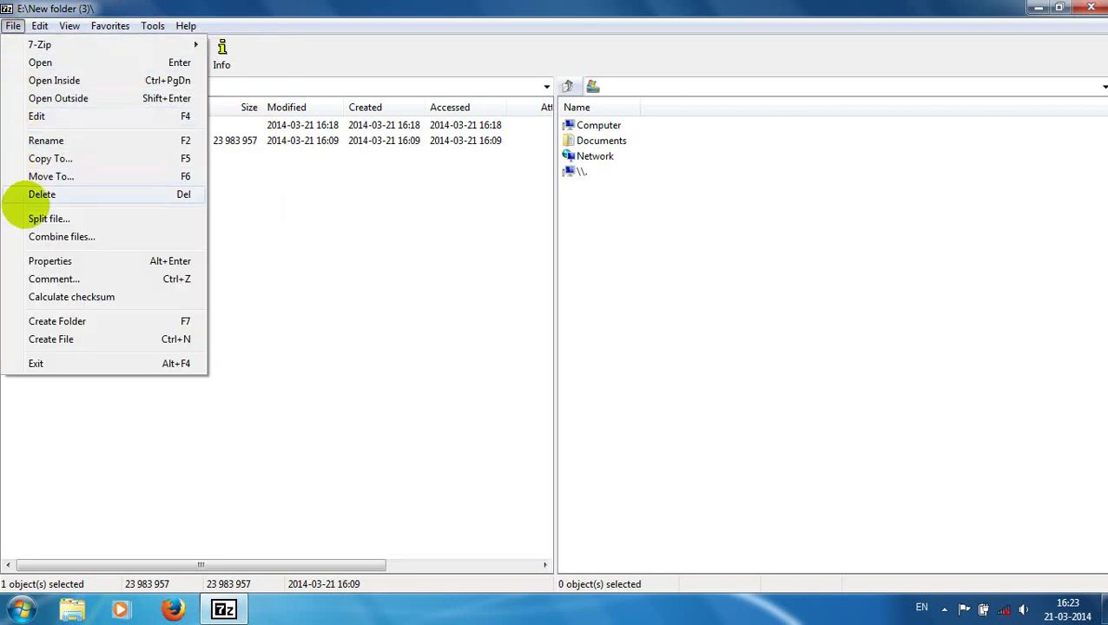
pyautogui.click(425, 242)
pyautogui.click(13, 26)
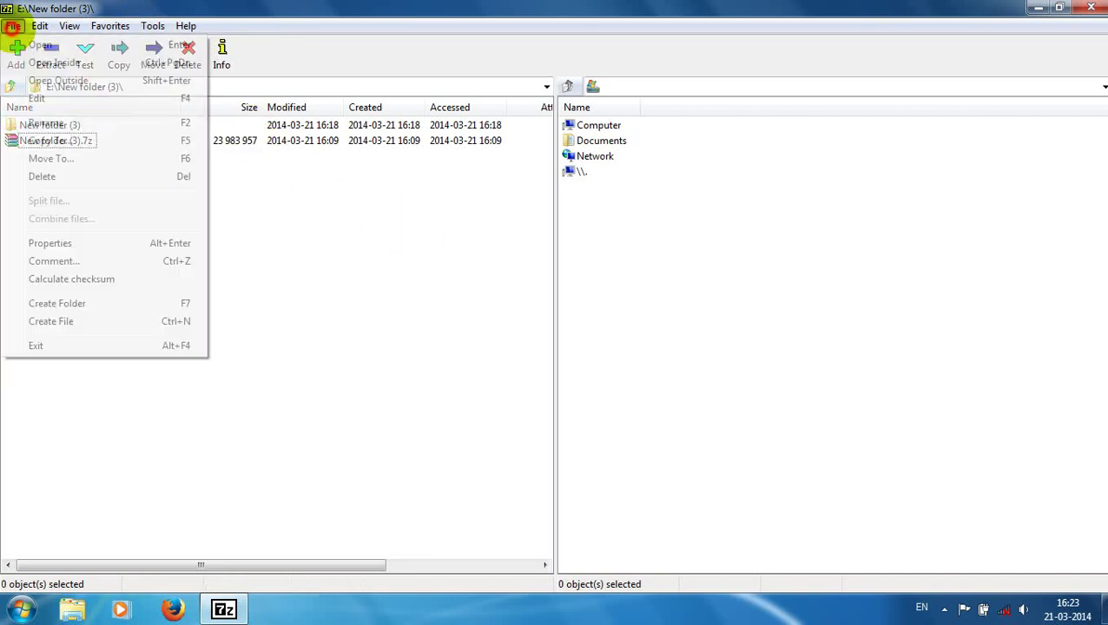
pyautogui.click(353, 230)
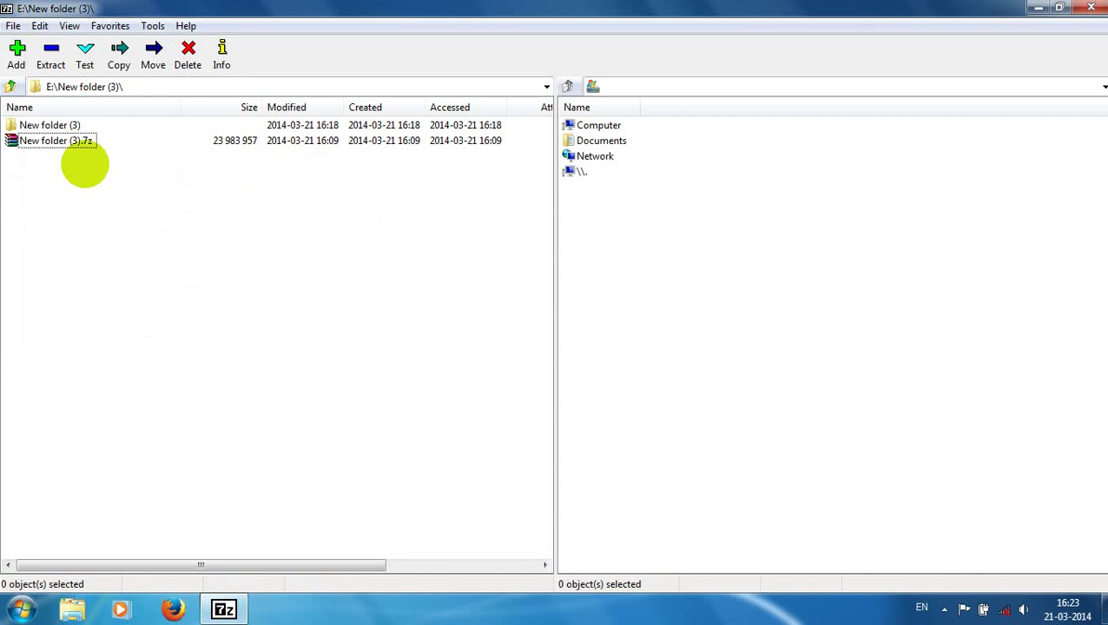
pyautogui.click(76, 142)
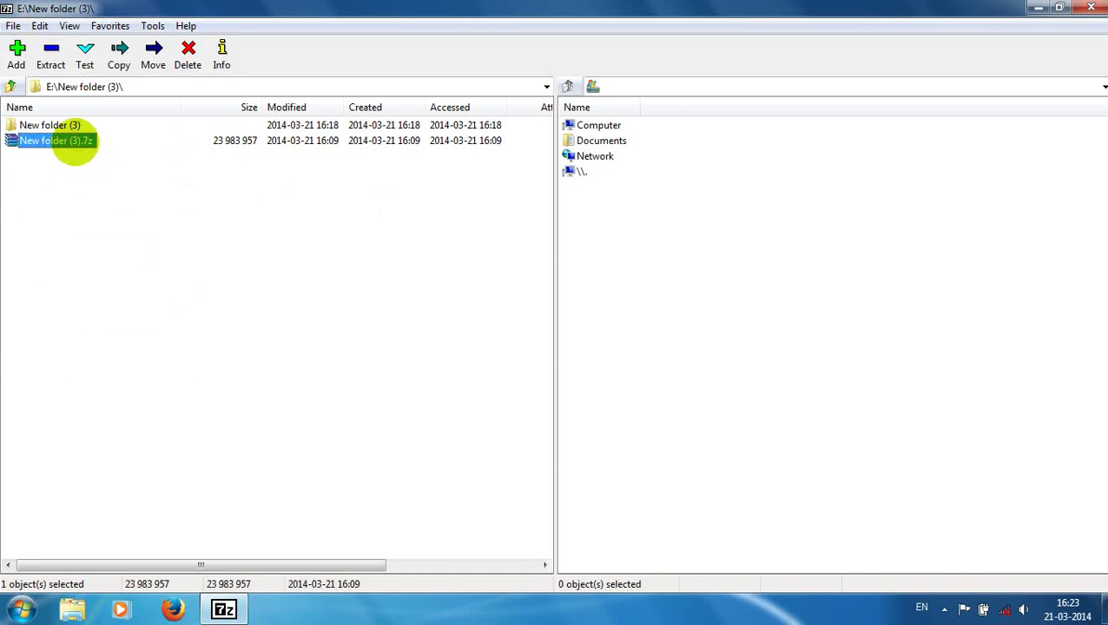
pyautogui.click(70, 26)
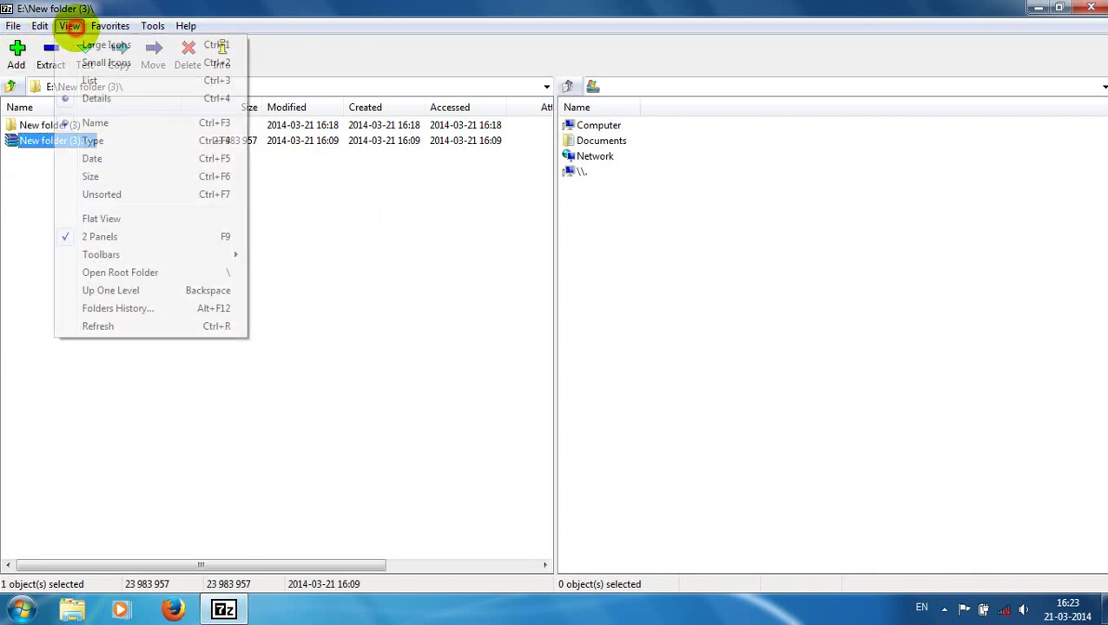
pyautogui.click(95, 236)
pyautogui.click(13, 26)
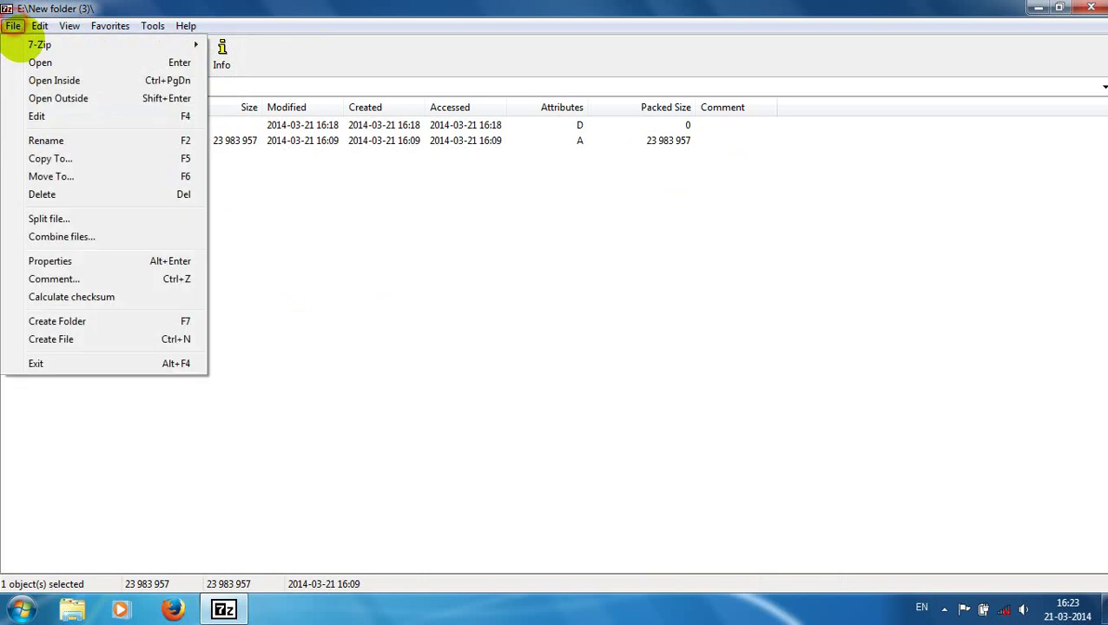
# Close the File menu and select New folder (3).7z in the file list
pyautogui.click(321, 291)
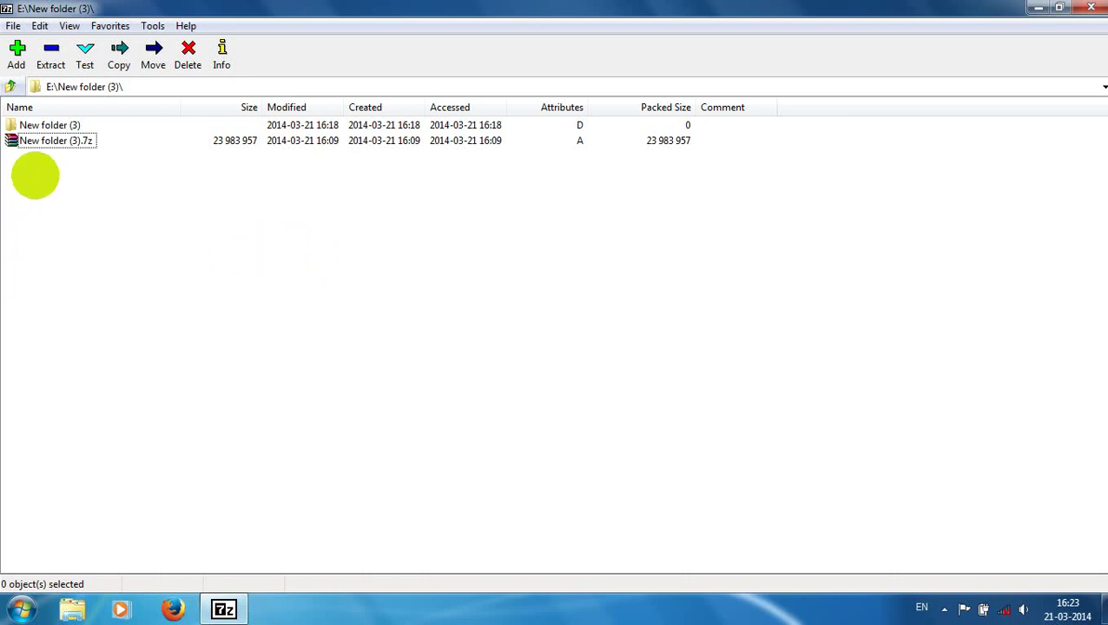
pyautogui.click(54, 140)
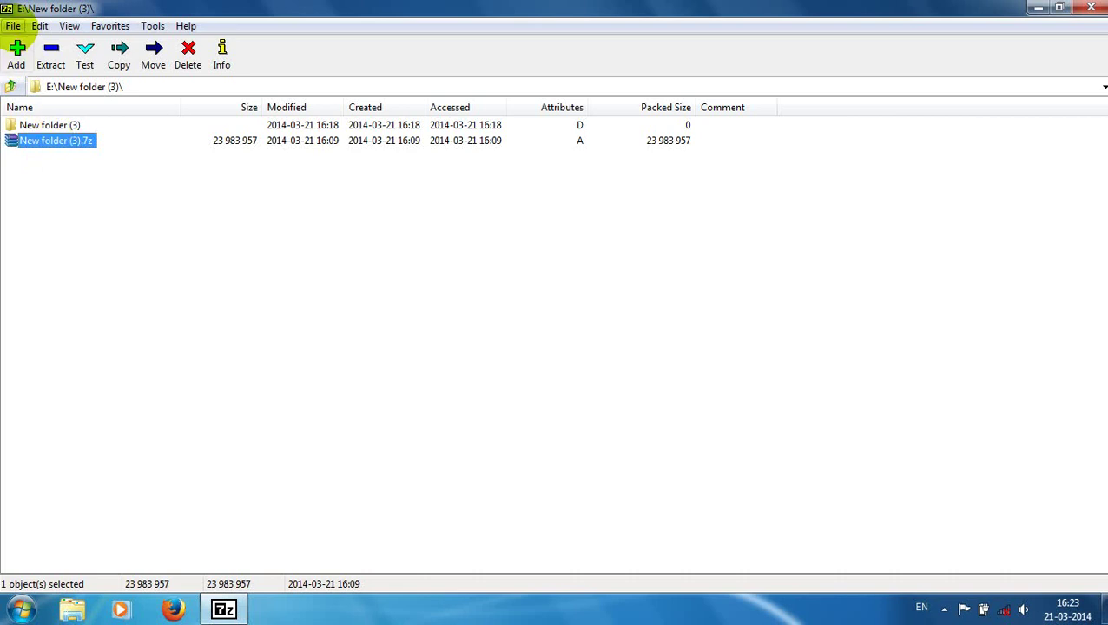
# Split New folder (3).7z into 10M volumes with File > Split file
pyautogui.click(13, 25)
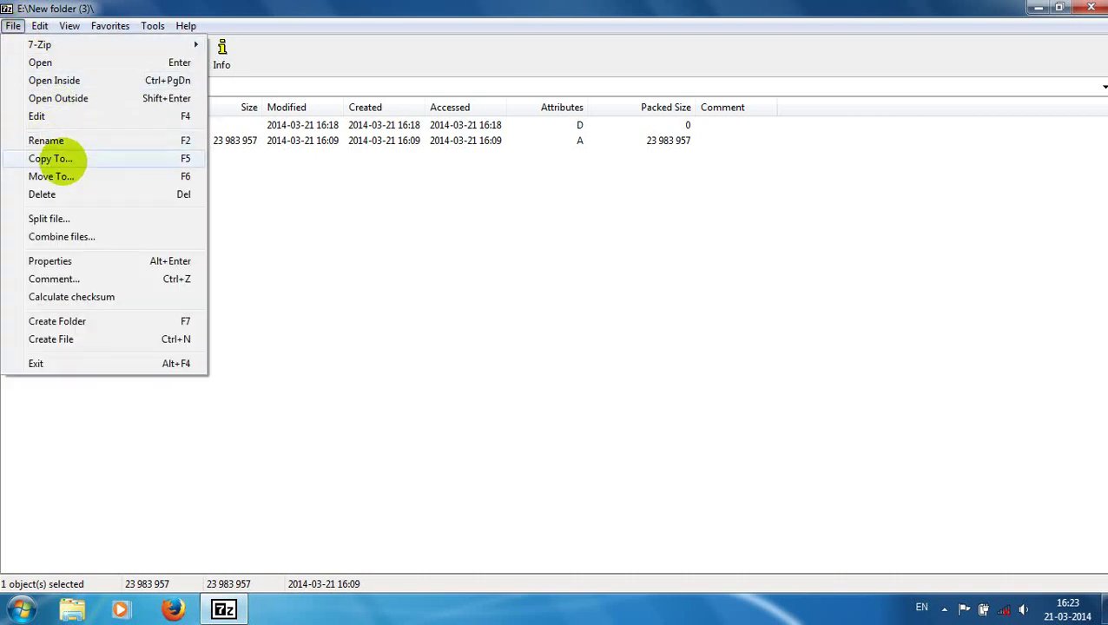
pyautogui.click(63, 214)
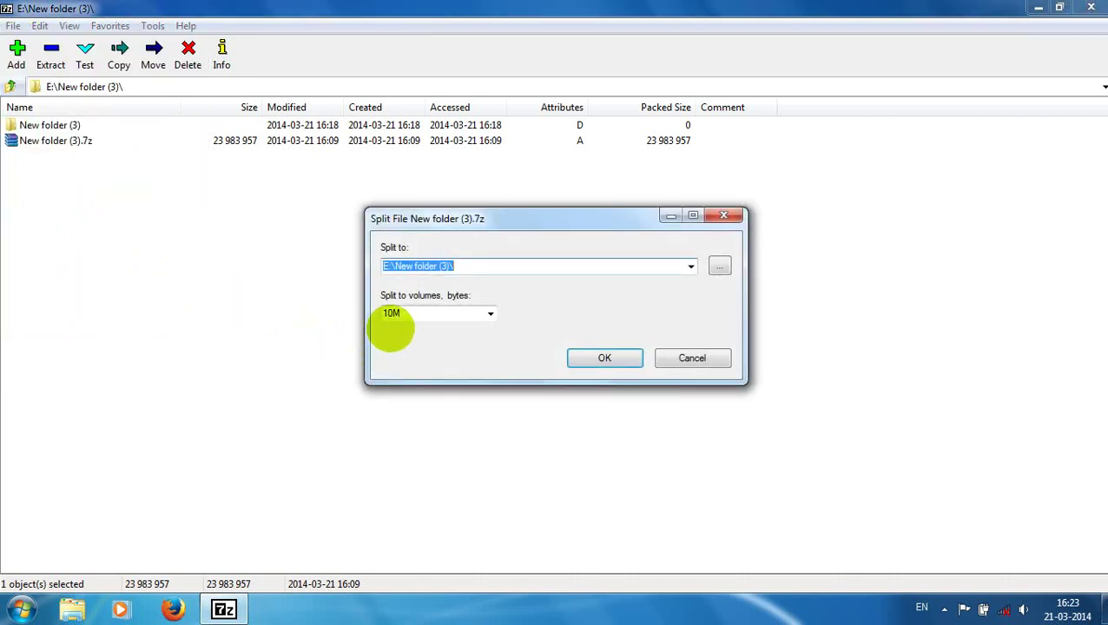
pyautogui.click(478, 314)
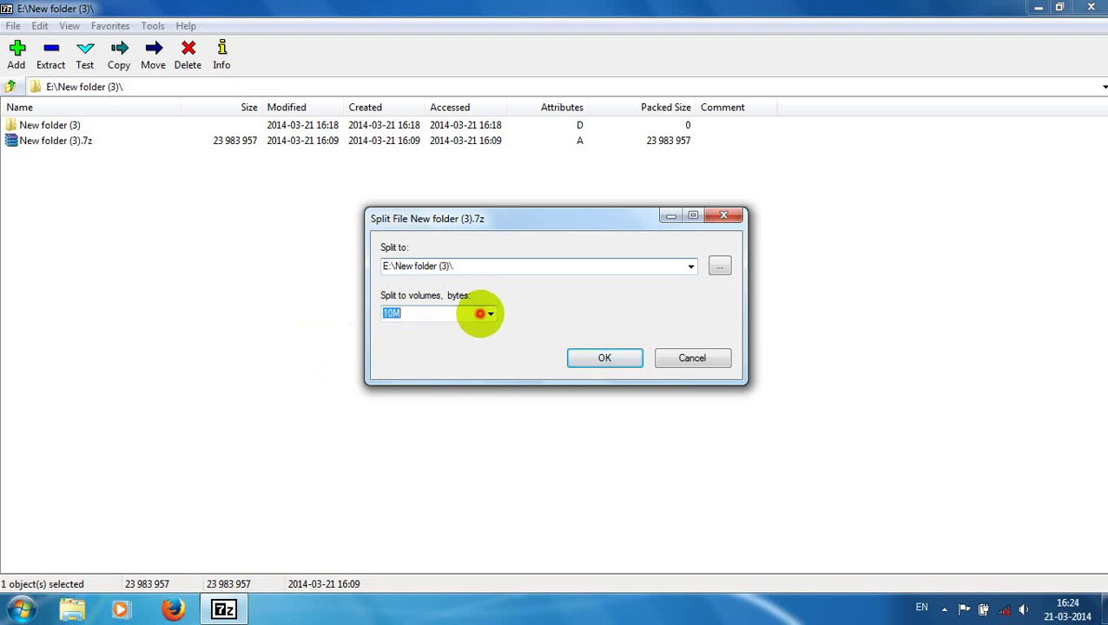
pyautogui.click(491, 314)
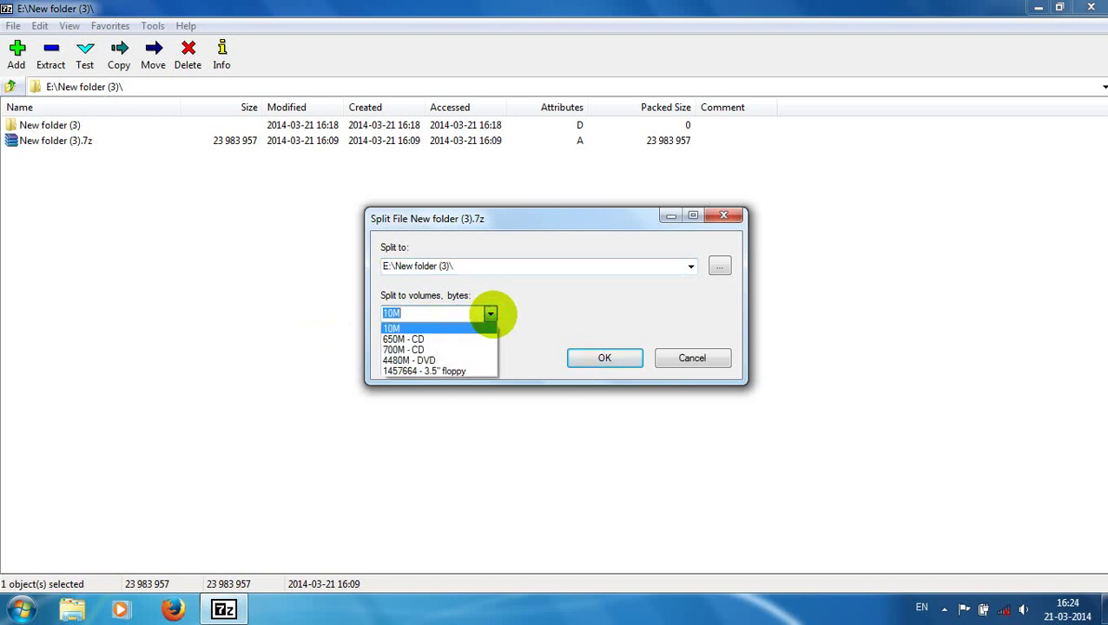
pyautogui.click(491, 314)
pyautogui.click(604, 358)
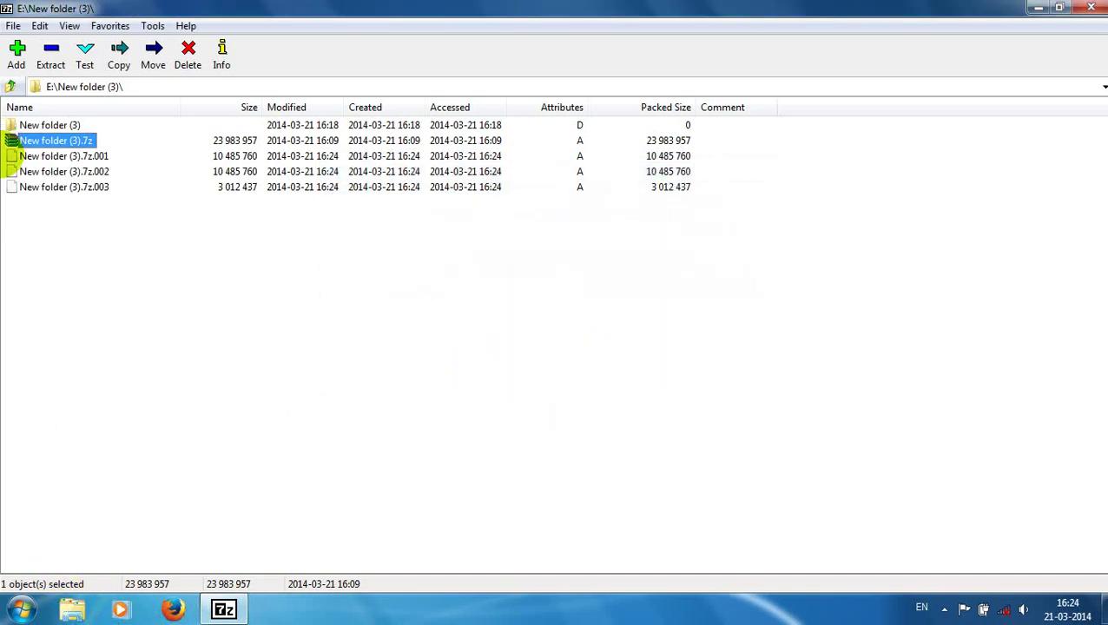
# Select the .7z.001, .7z.002 and .7z.003 parts in turn to check their sizes
pyautogui.click(74, 156)
pyautogui.click(74, 171)
pyautogui.click(74, 186)
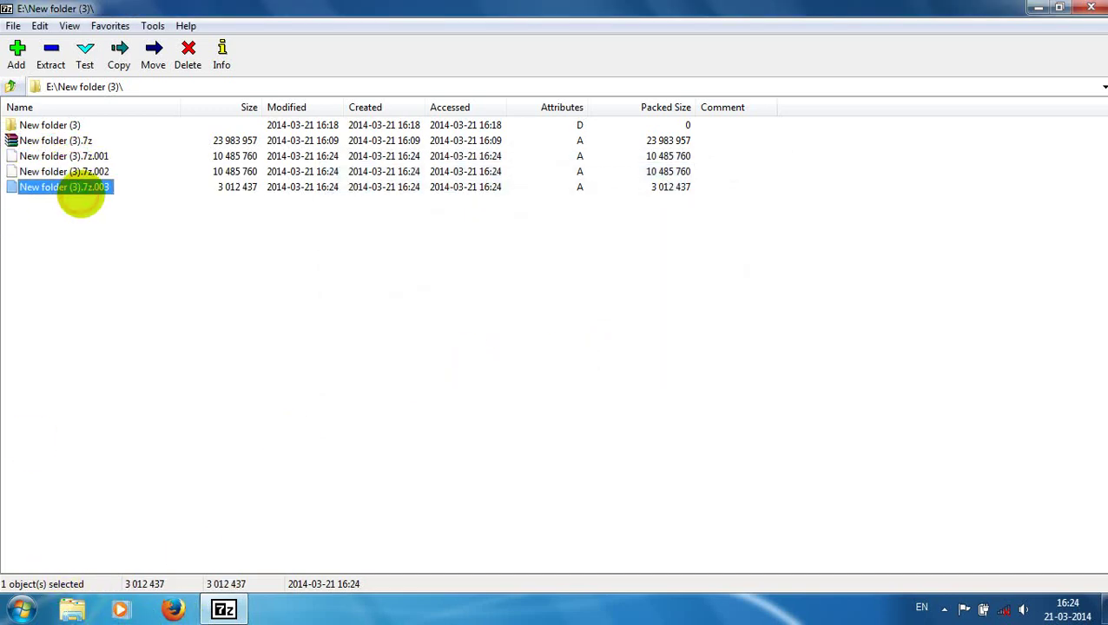
pyautogui.click(72, 608)
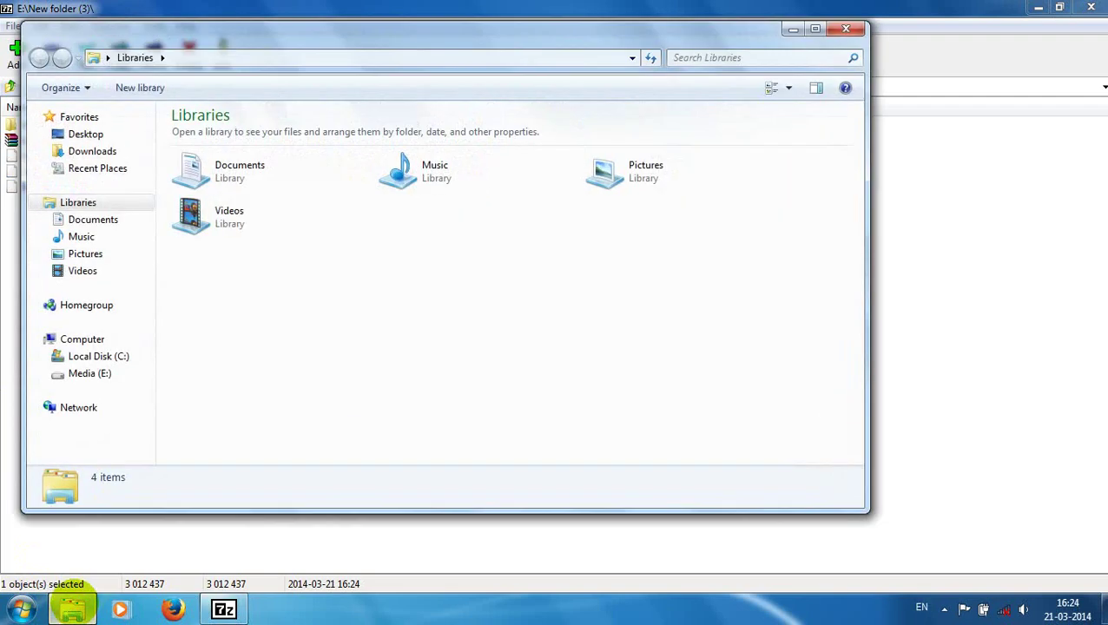
pyautogui.click(845, 28)
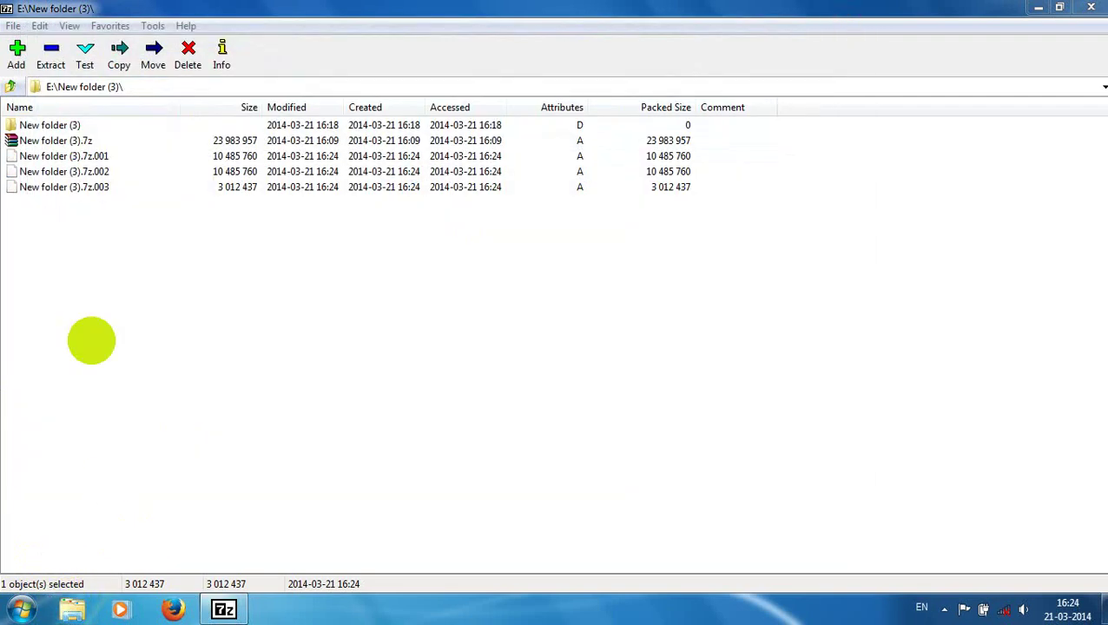
pyautogui.click(65, 186)
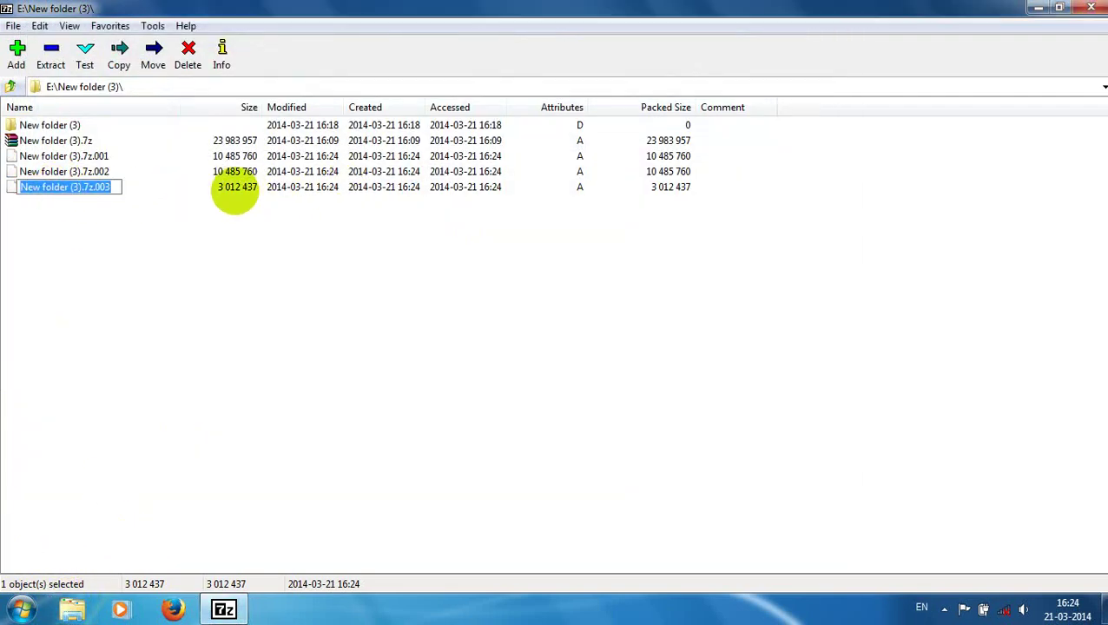
pyautogui.click(65, 156)
pyautogui.click(69, 171)
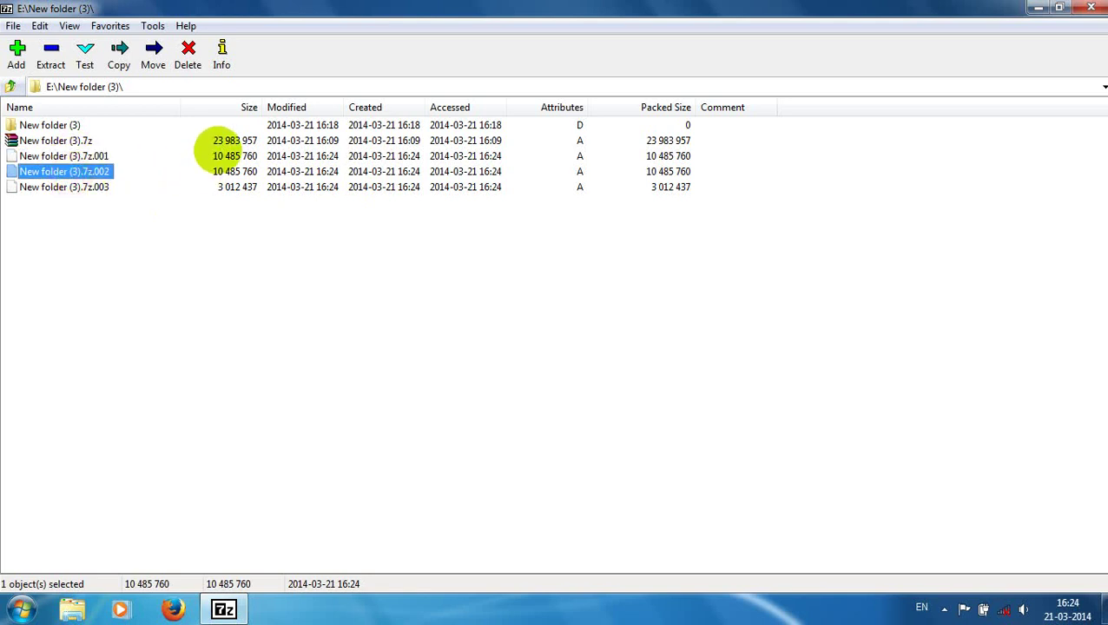
pyautogui.click(98, 187)
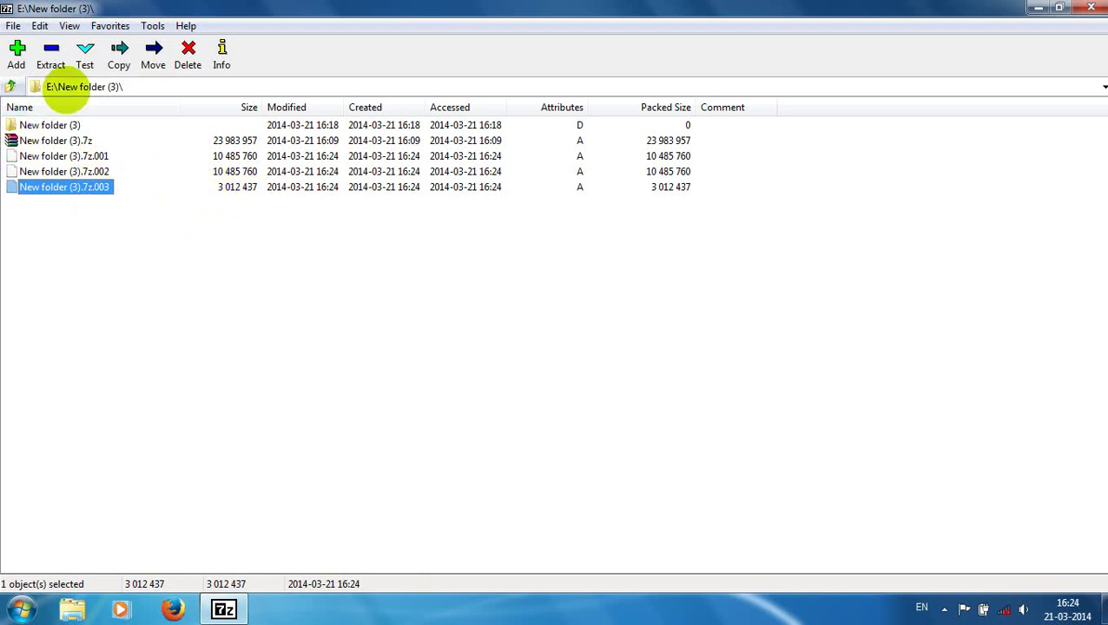
# Delete the original New folder (3).7z archive, keeping the three split parts
pyautogui.moveTo(54, 219); pyautogui.dragTo(157, 156)
pyautogui.click(13, 25)
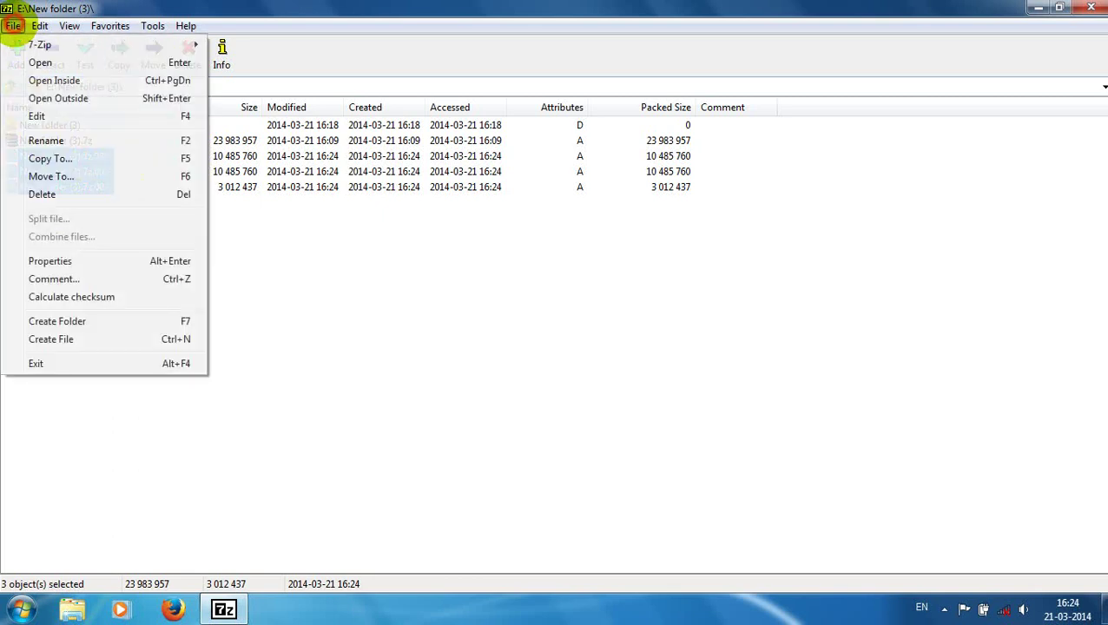
pyautogui.click(289, 228)
pyautogui.click(26, 157)
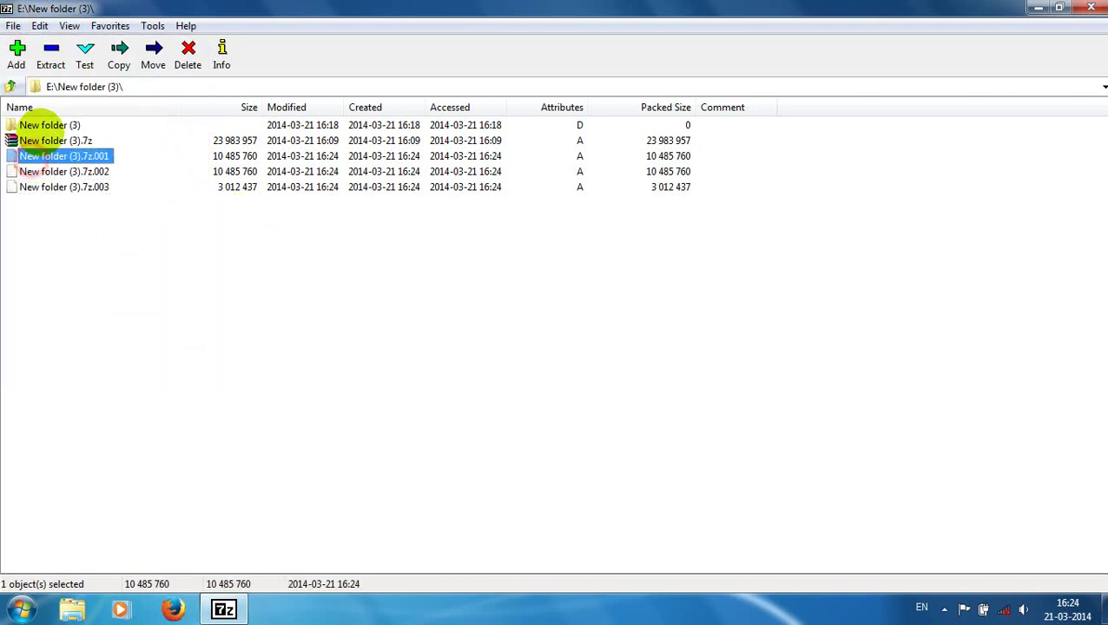
pyautogui.click(42, 140)
pyautogui.click(188, 54)
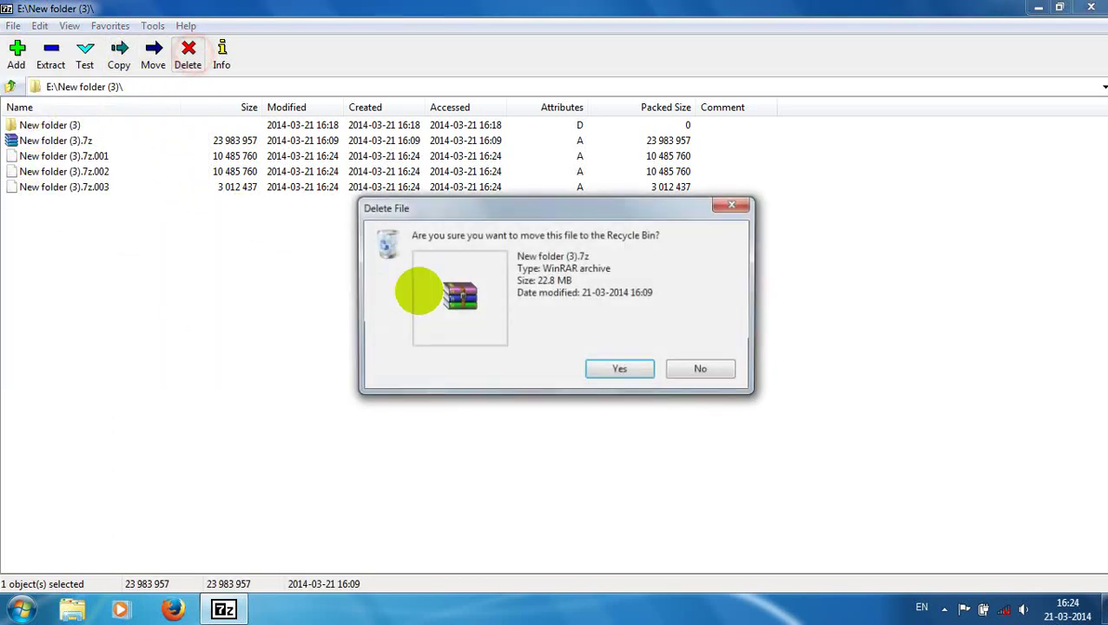
pyautogui.click(644, 372)
# Combine the parts from New folder (3).7z.001 back into a single New folder (3).7z
pyautogui.moveTo(42, 217); pyautogui.dragTo(112, 131)
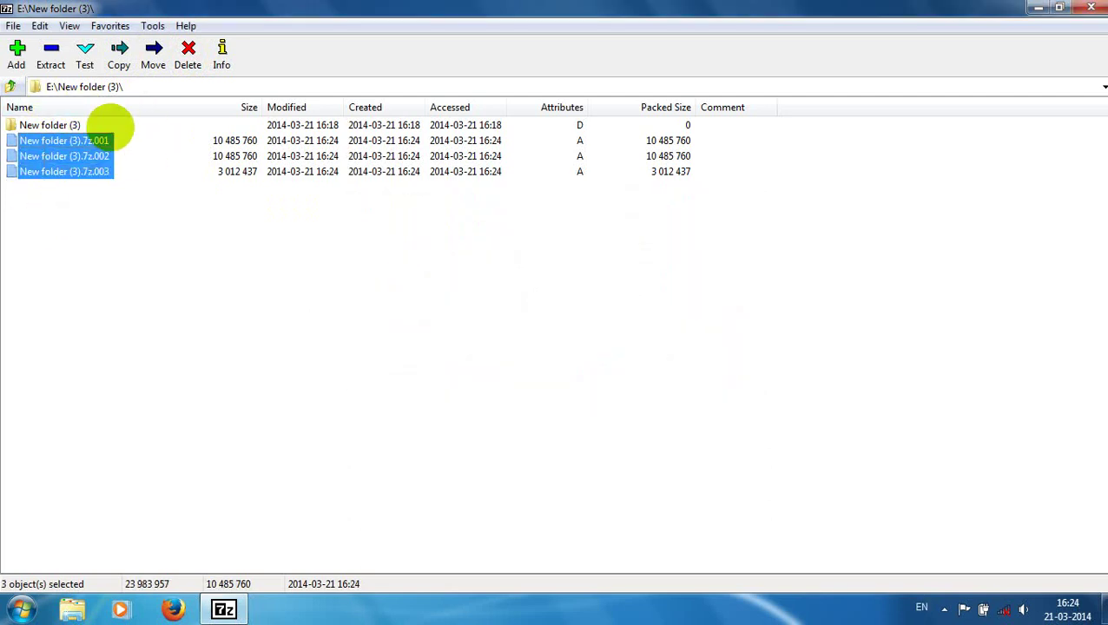
pyautogui.click(14, 25)
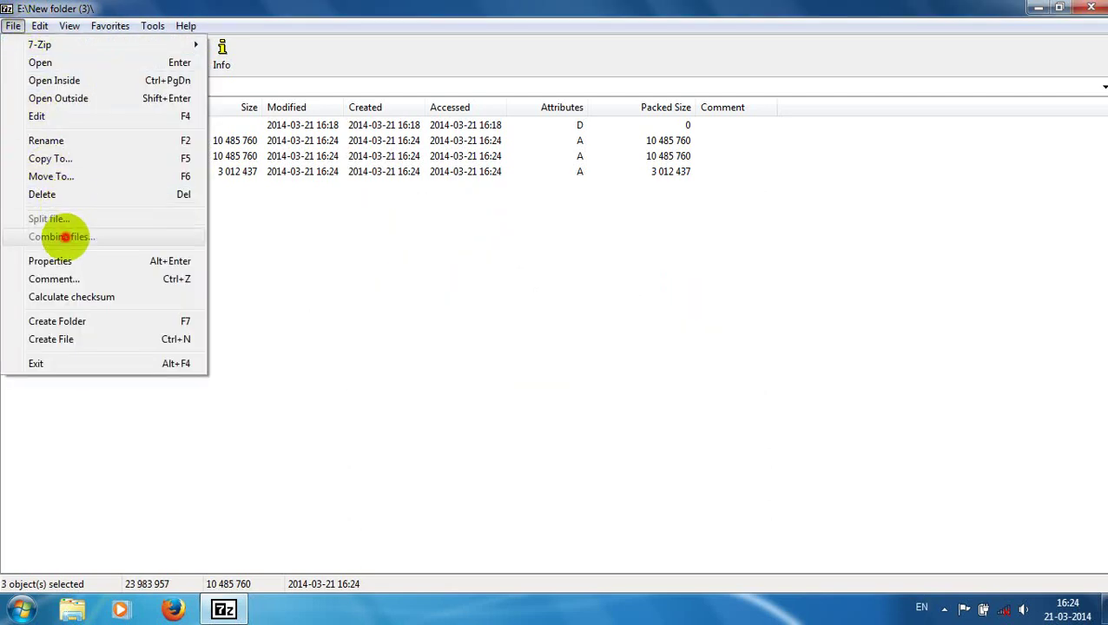
pyautogui.click(372, 244)
pyautogui.click(44, 139)
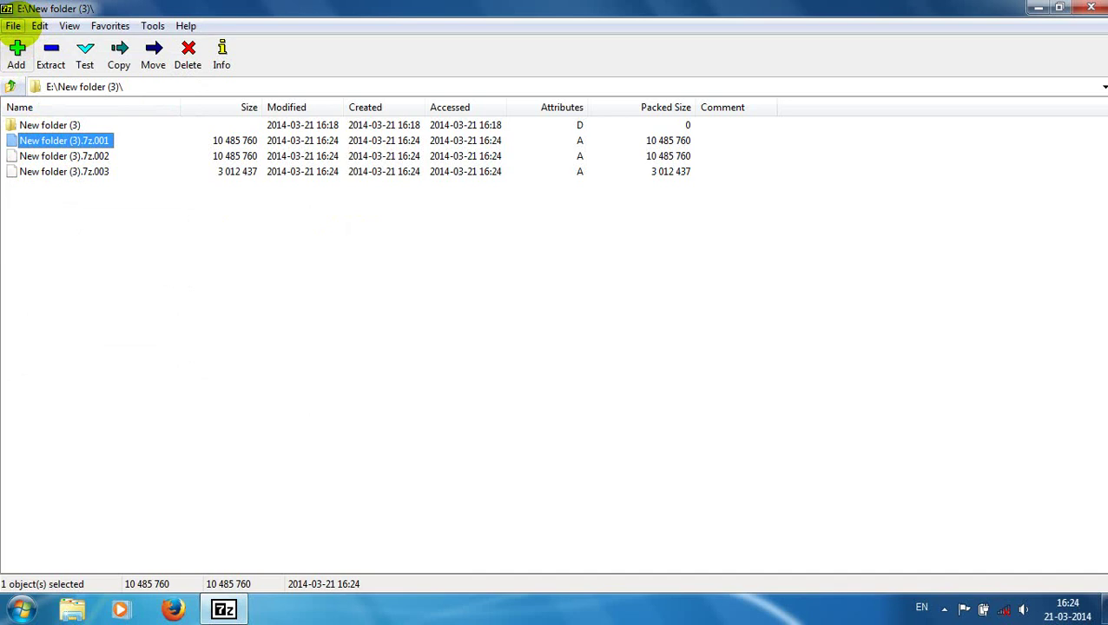
pyautogui.click(13, 25)
pyautogui.click(44, 236)
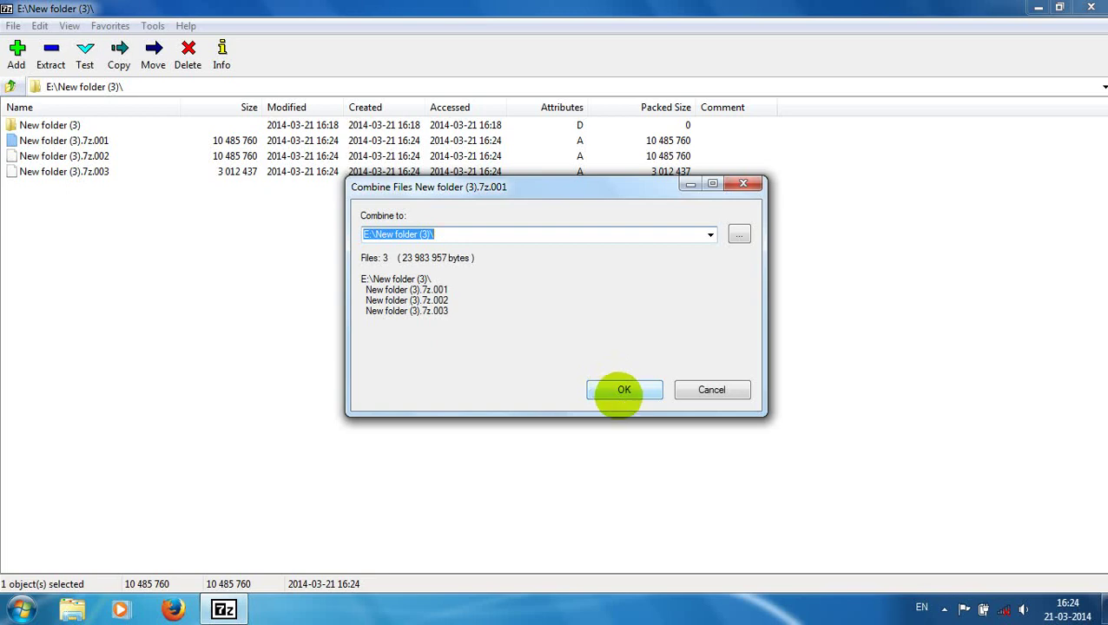
pyautogui.click(624, 390)
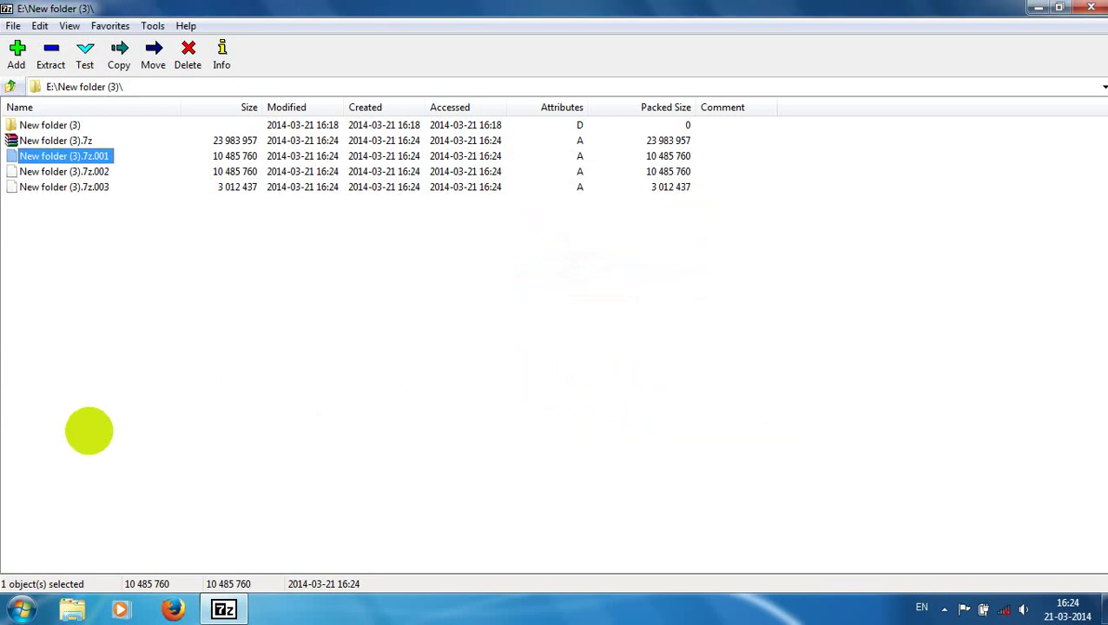
pyautogui.click(82, 140)
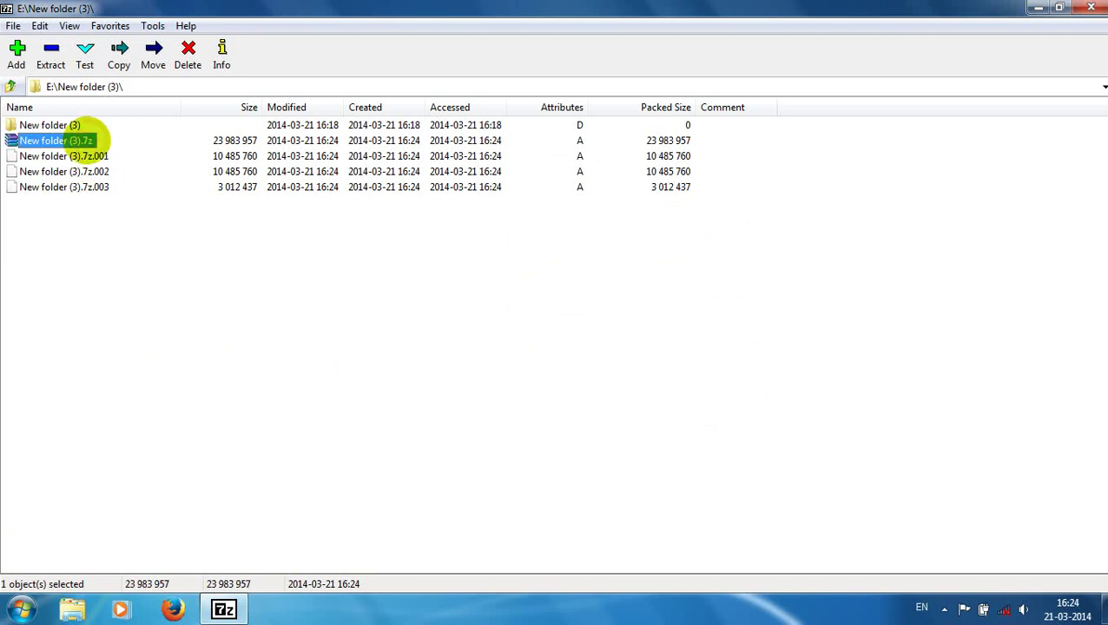